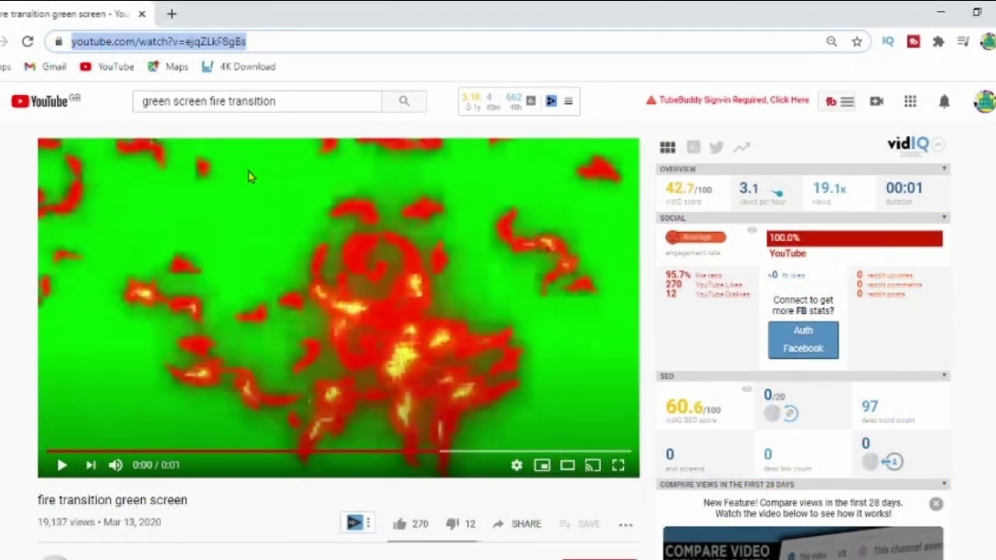
Step: Play the fire transition green screen video several times to preview the effect, pausing it partway through
left_click(301, 107)
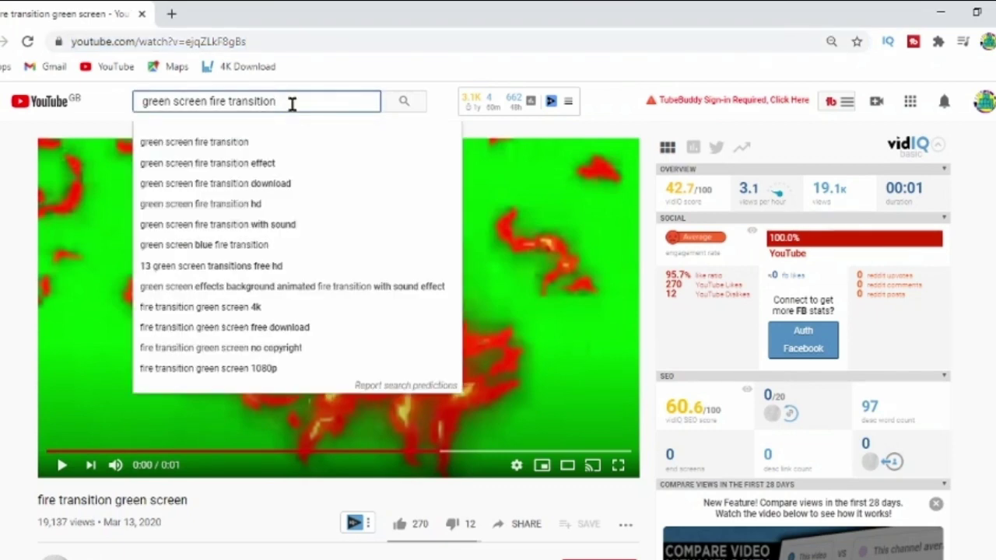
left_click(59, 462)
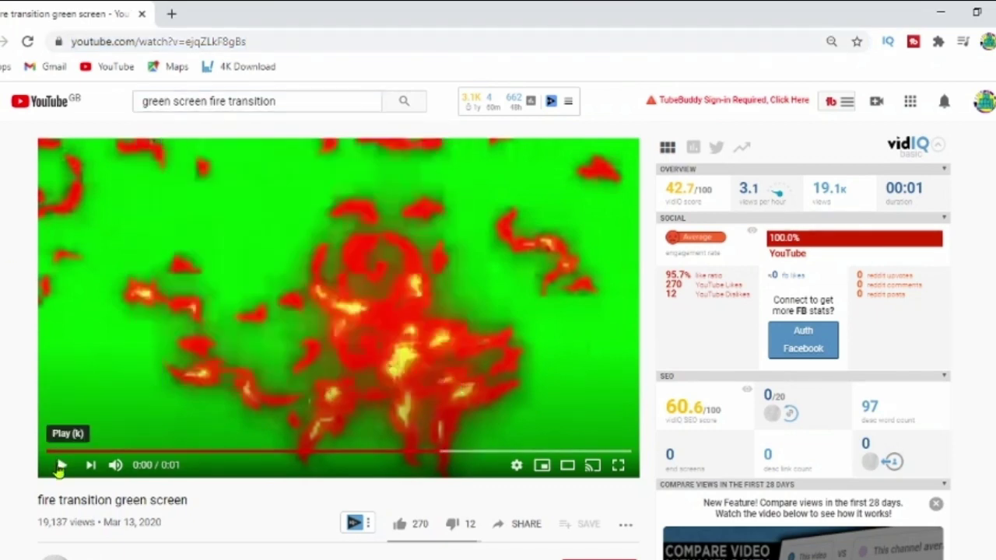
left_click(60, 466)
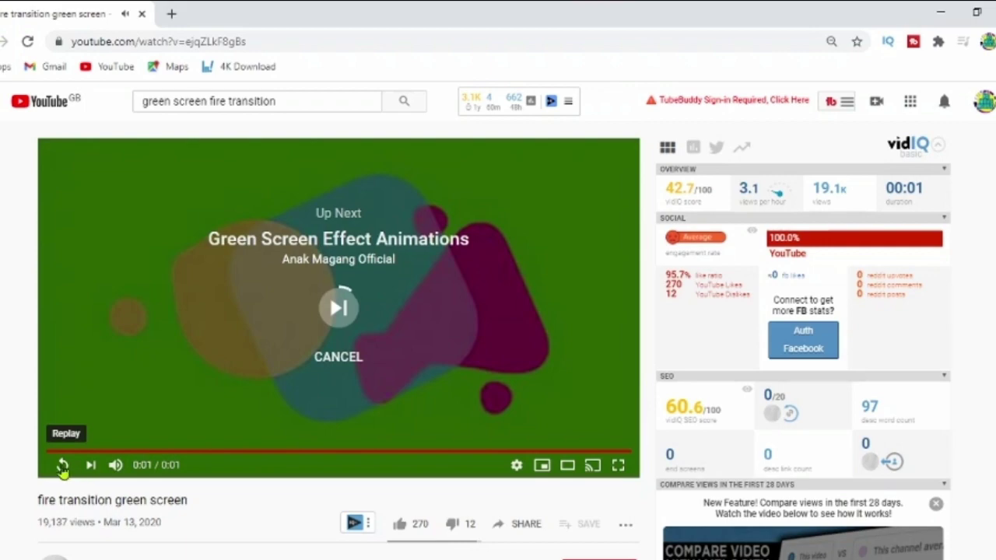
left_click(61, 466)
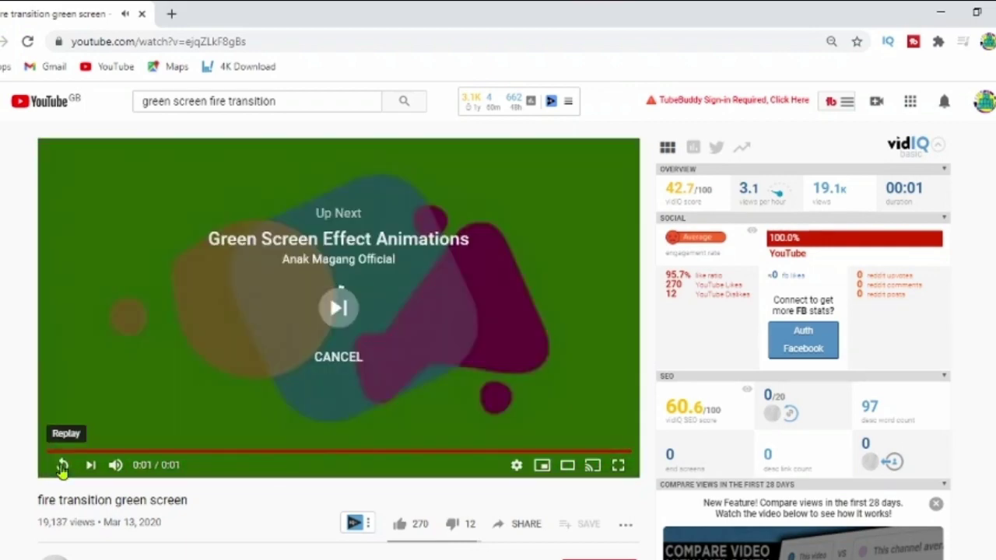
left_click(62, 465)
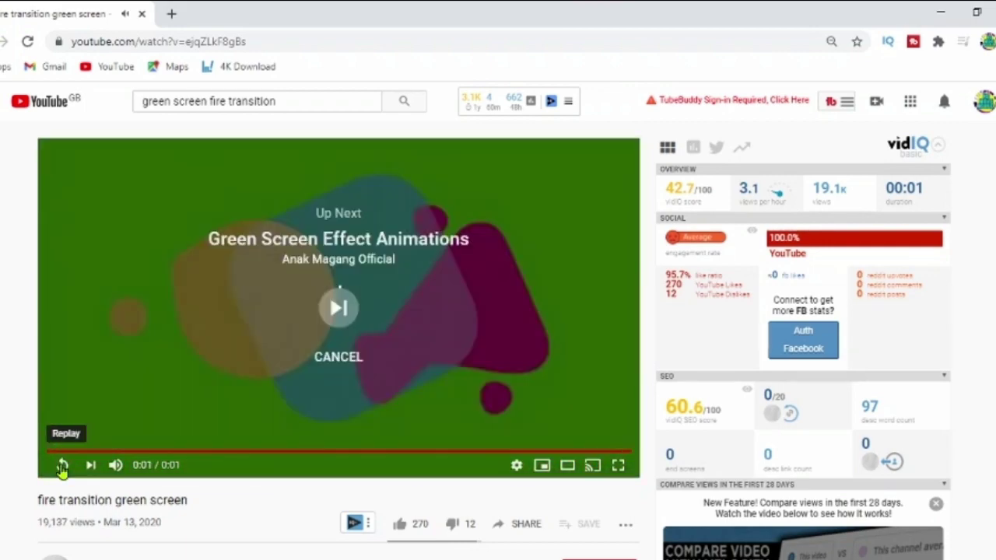
left_click(62, 465)
left_click(372, 304)
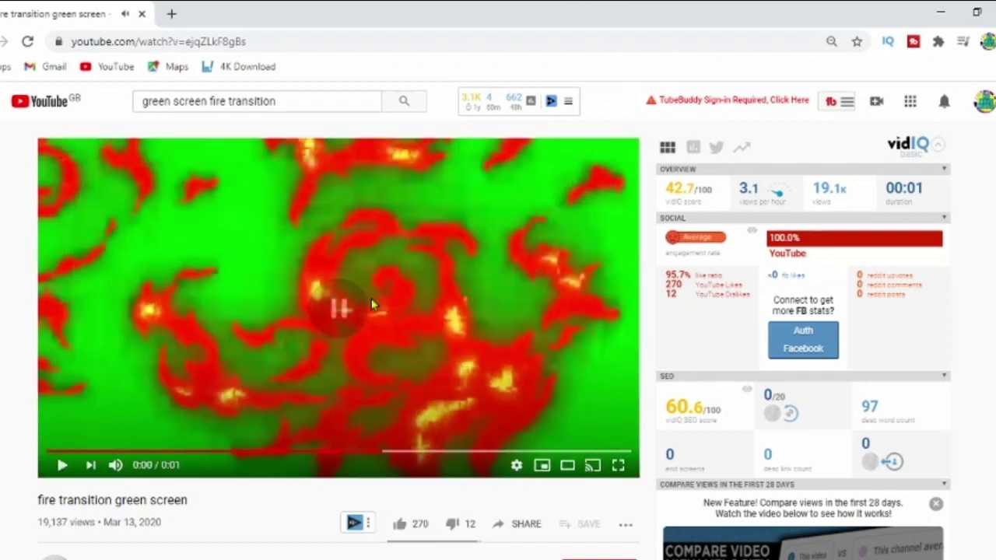
Step: Copy the web address of the fire transition green screen video
left_click(256, 40)
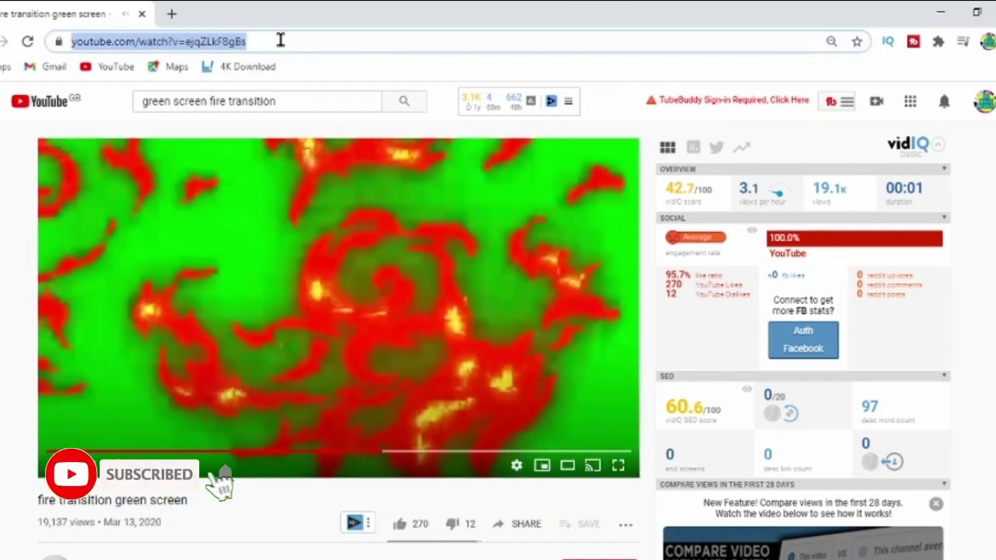
right_click(210, 43)
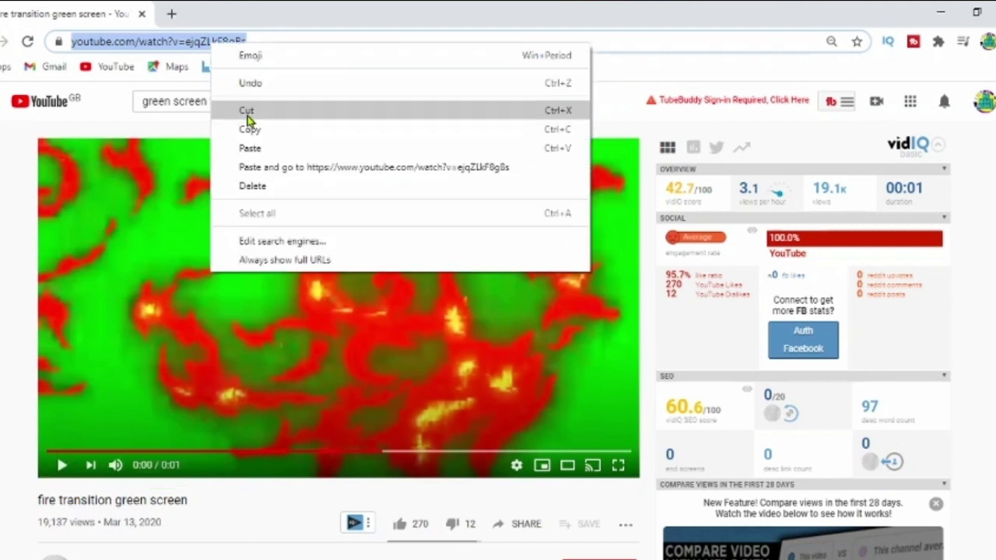
left_click(248, 131)
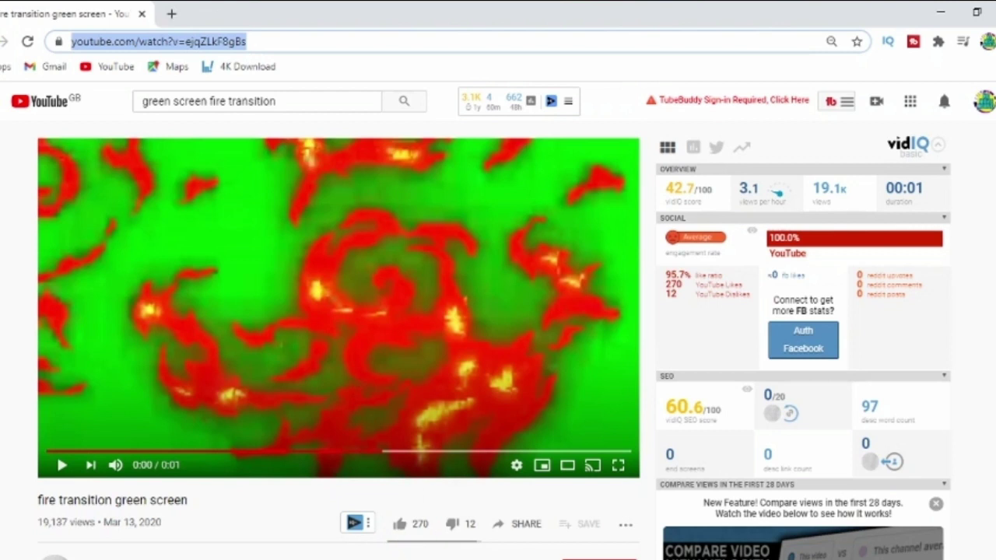
Step: In 4K Video Downloader, paste the link and download the video as a Normal Quality 360p MP4 into E:/Sharefactory/Videos
left_click(673, 557)
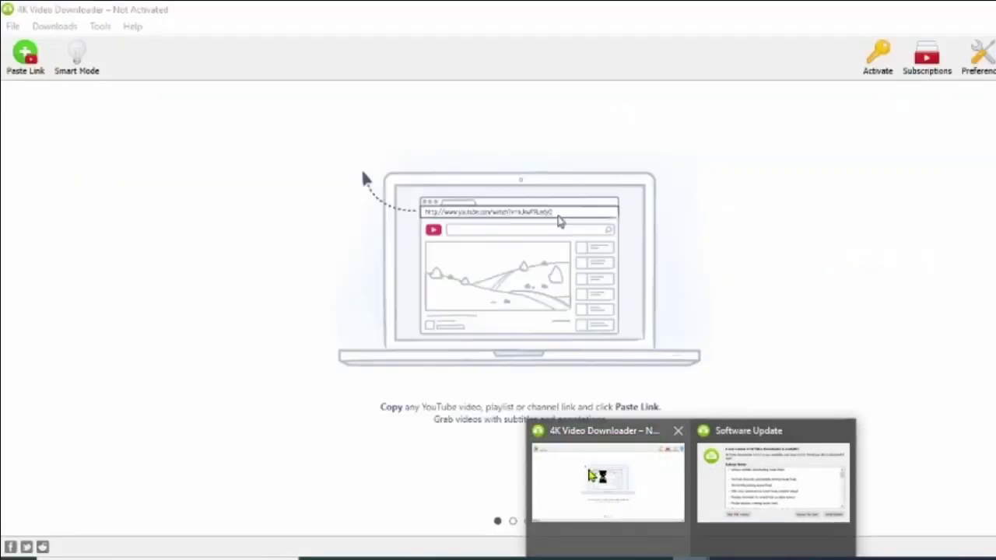
left_click(607, 478)
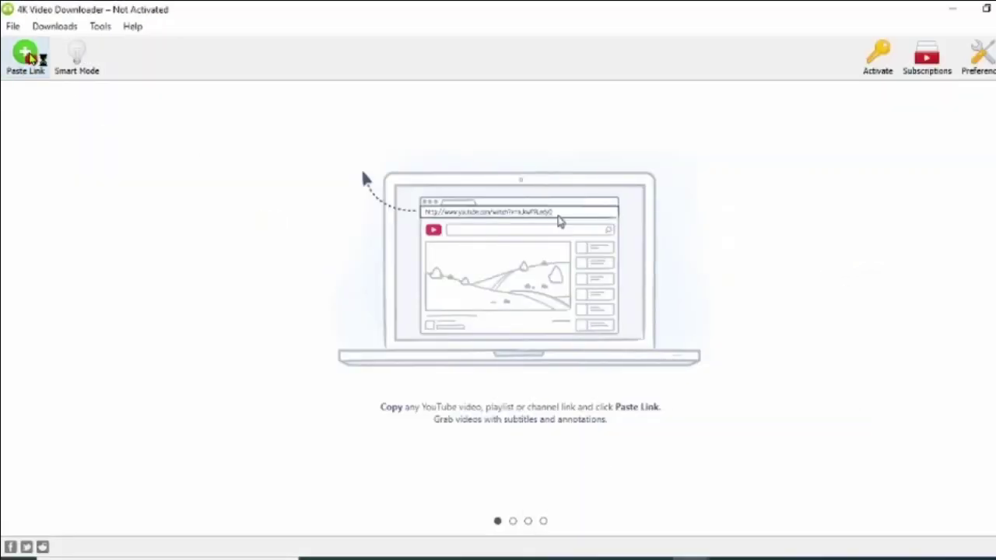
left_click(28, 56)
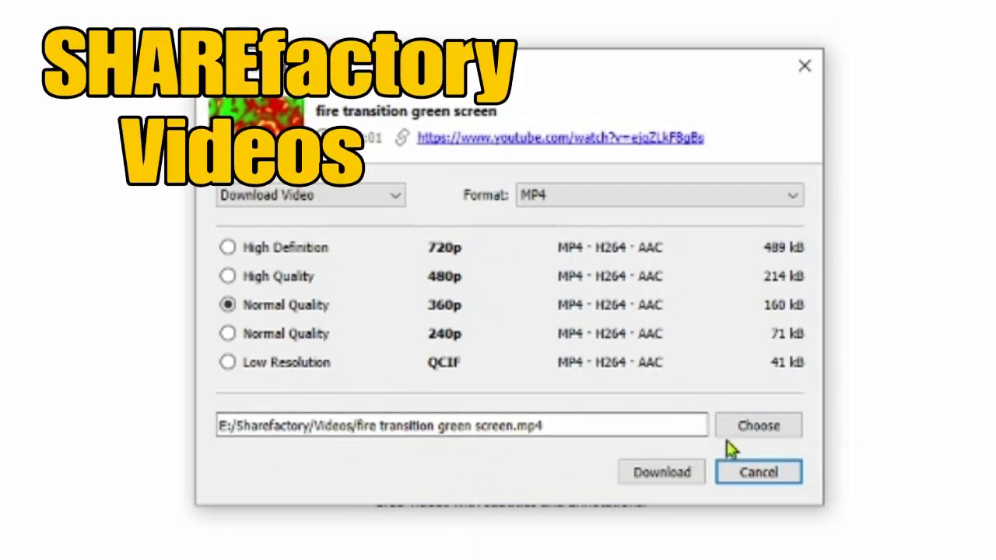
left_click(672, 475)
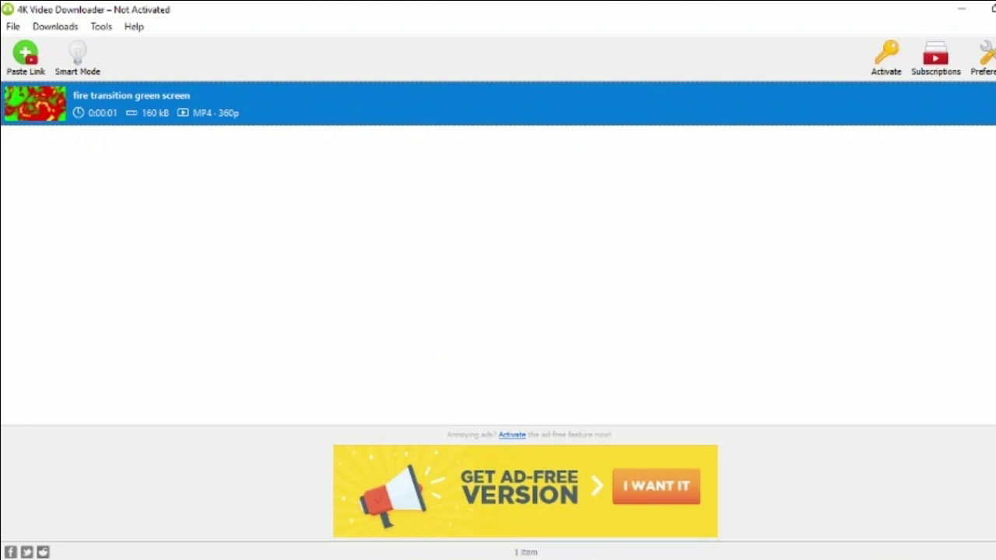
Step: Switch to File Explorer and open the Videos folder inside Sharefactory on USB Drive (E:)
left_click(402, 535)
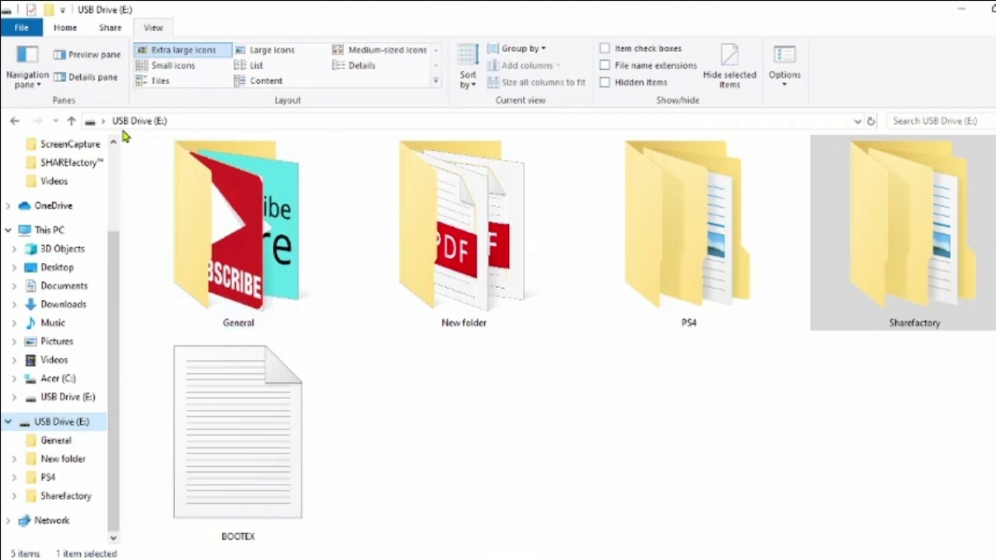
double_click(954, 238)
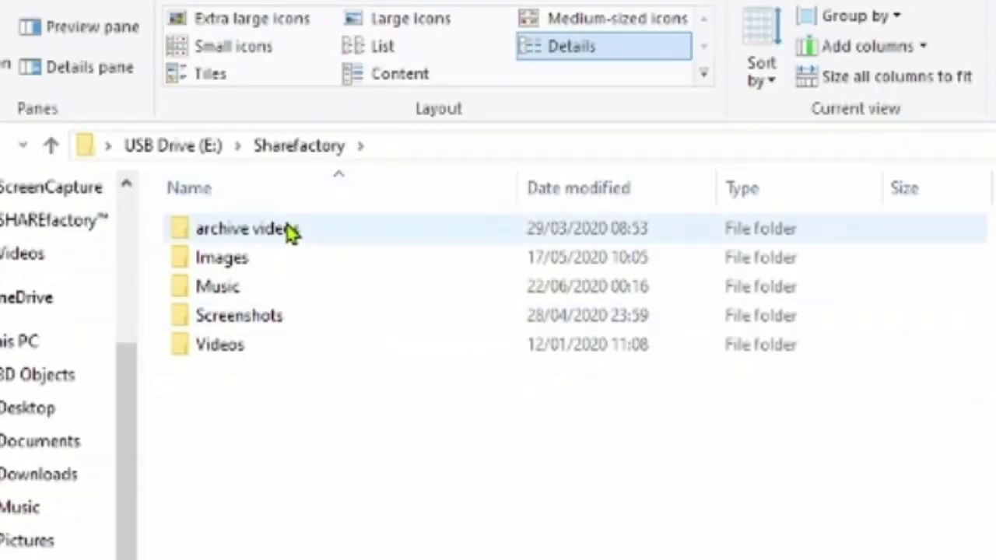
double_click(228, 356)
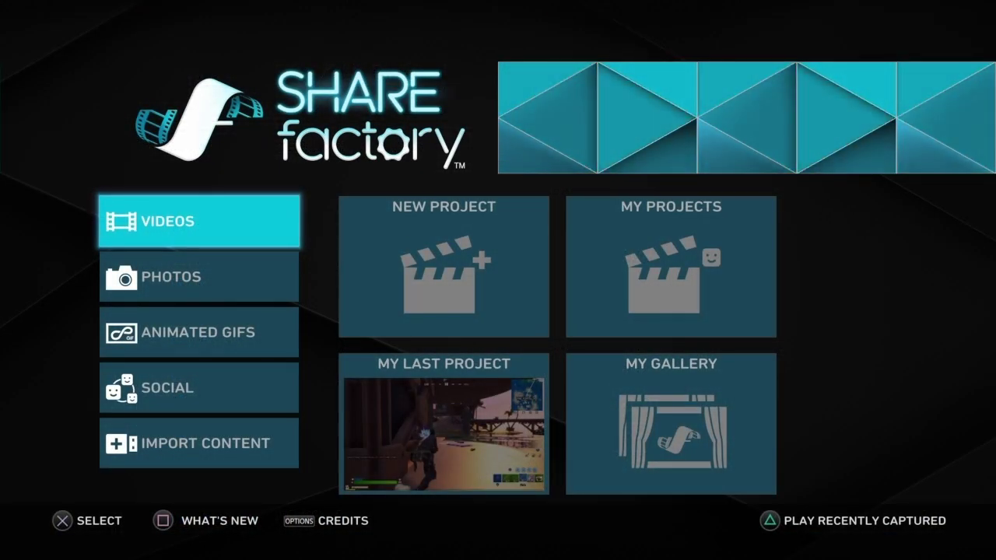
Step: Switch to SHAREfactory and open the list of videos available for import from the USB drive
key("Down")
key("Down")
key("Down")
key("Down")
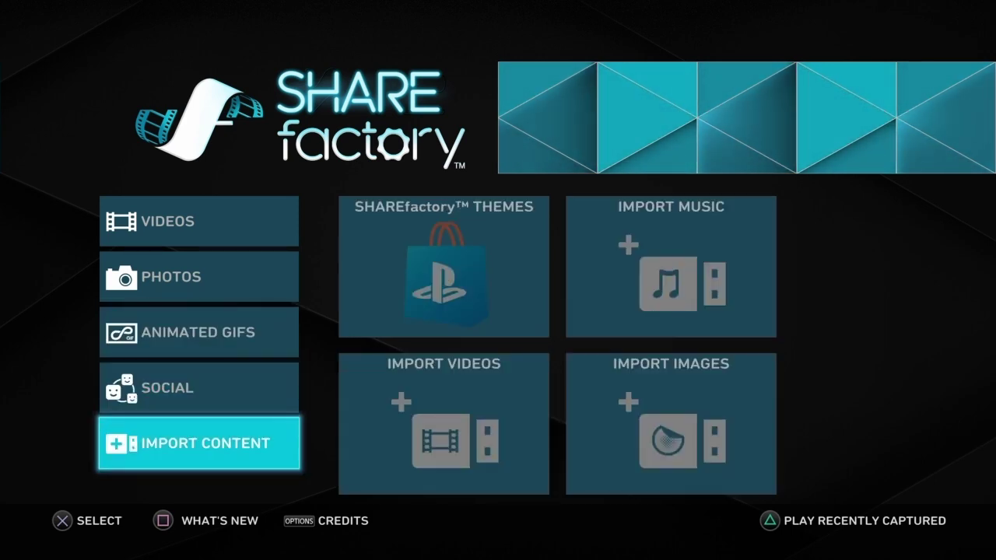
key("Right")
key("Down")
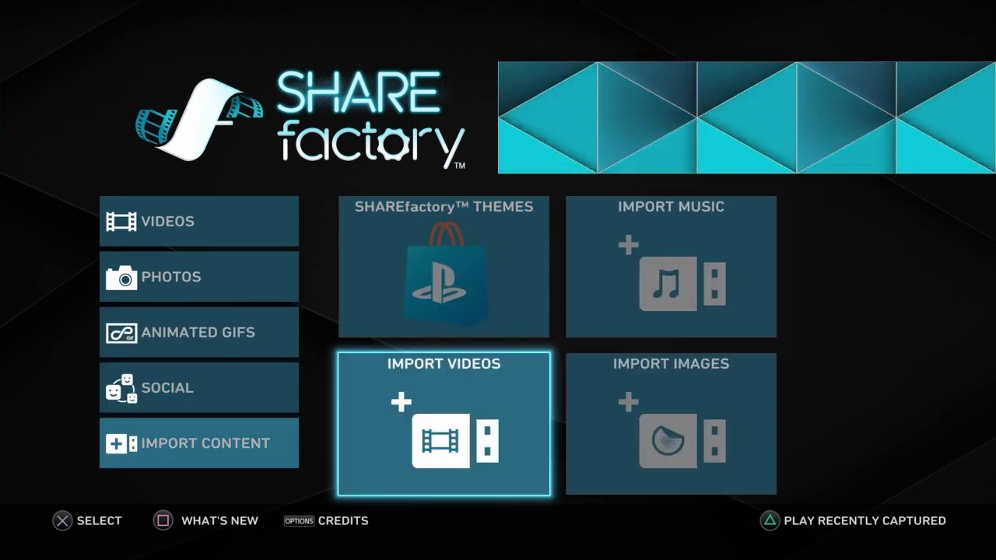
key("Return")
key("Left")
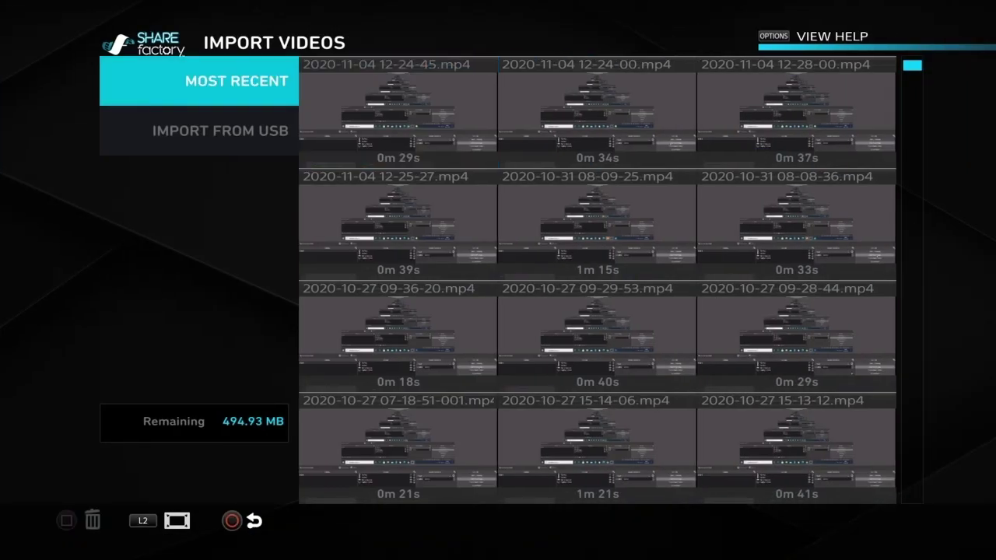
key("Down")
key("Return")
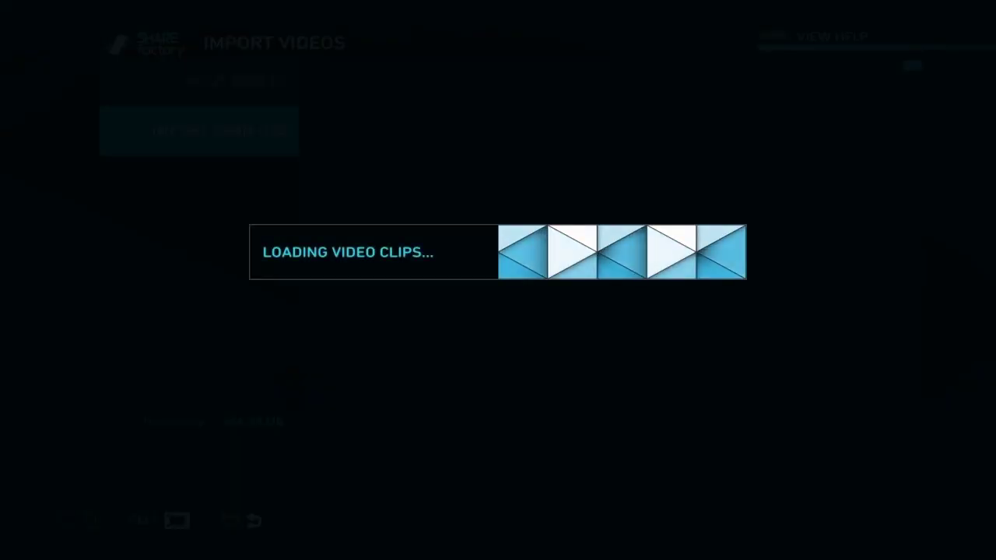
Step: Select the one-second clip "fire transition green screen.mp4" near the end of the USB list and import it
key("Down")
key("Down")
key("Down")
key("Down")
key("Down")
key("Down")
key("Down")
key("Down")
key("Down")
key("Down")
key("Down")
key("Down")
key("Down")
key("Down")
key("Down")
key("Down")
key("Down")
key("Down")
key("Down")
key("Down")
key("Down")
key("Down")
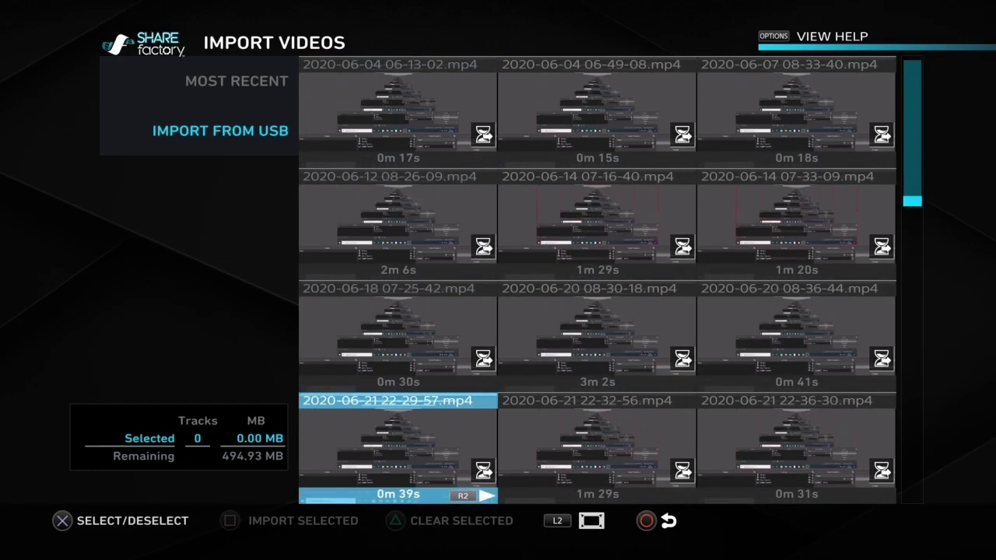
key("Down")
key("Down")
key("Down")
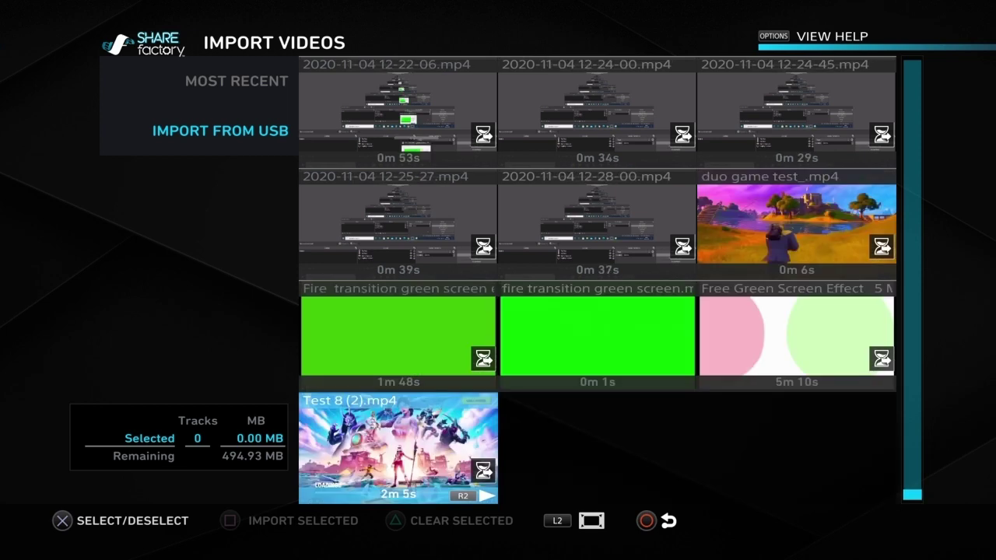
key("Up")
key("Right")
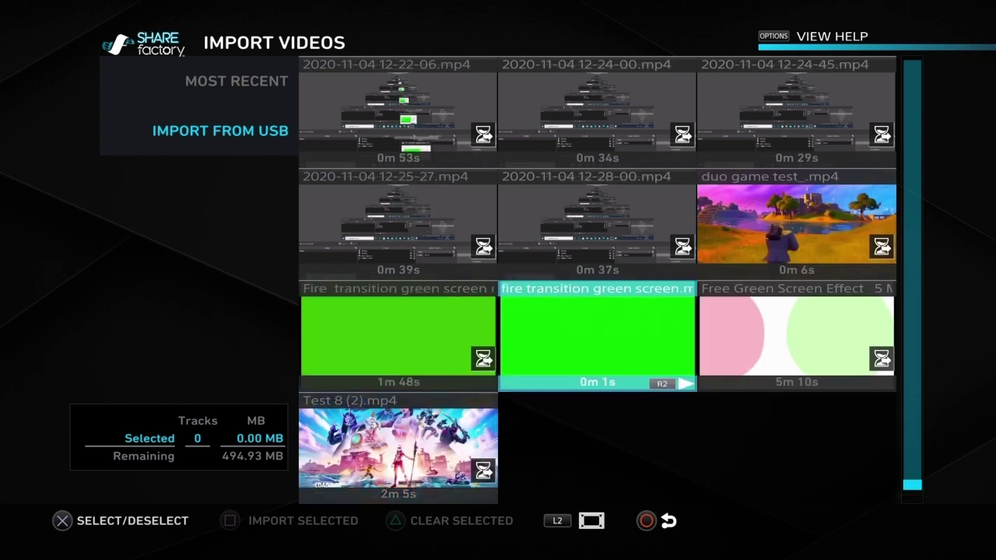
key("space")
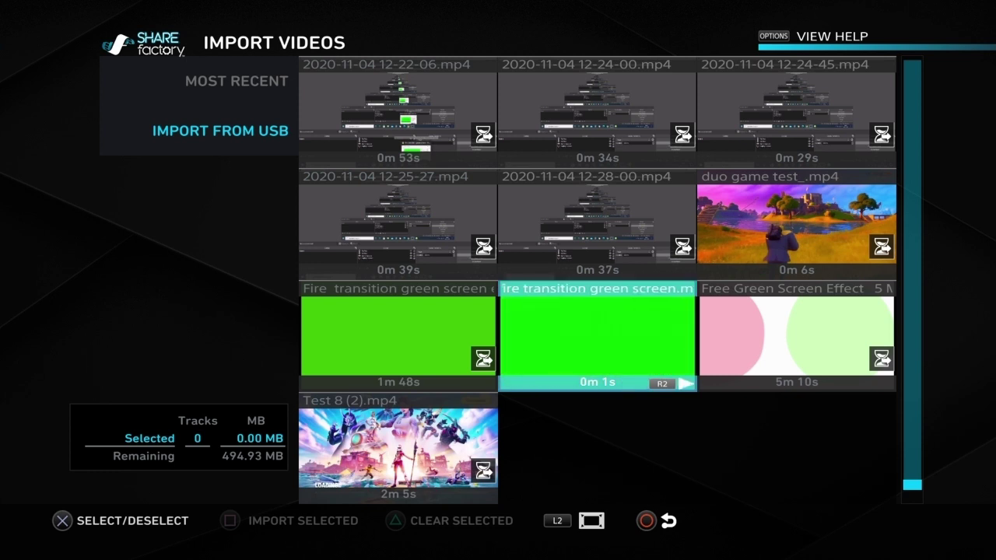
key("Return")
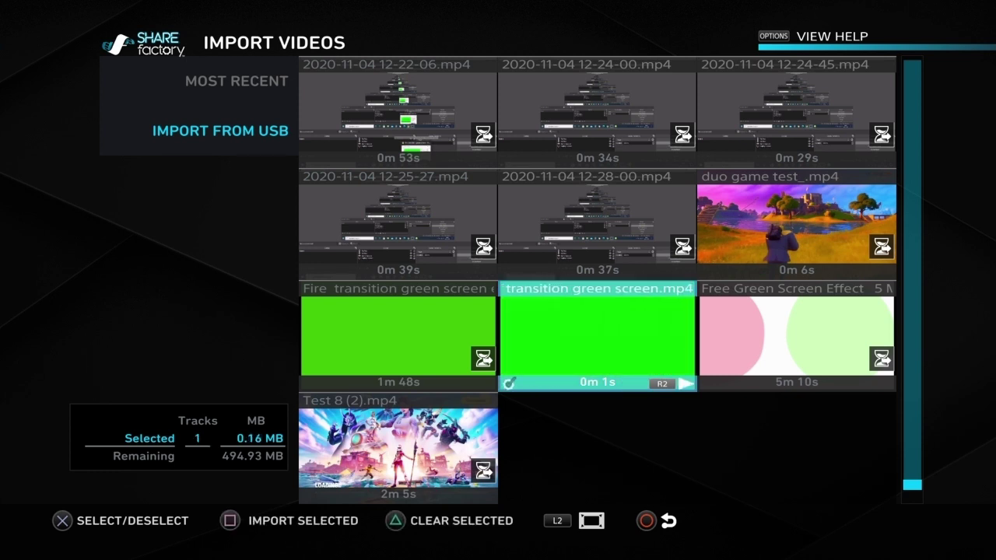
key("s")
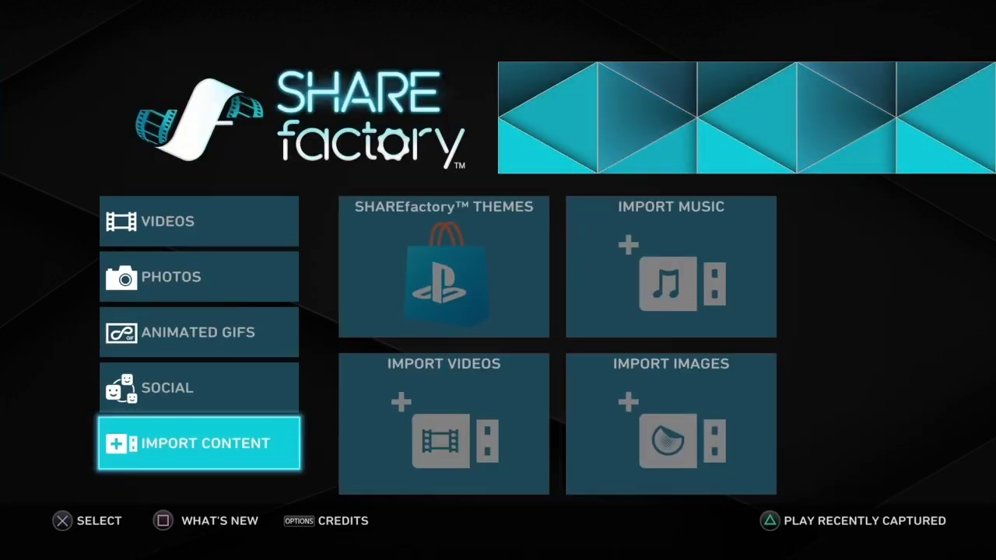
Step: Open the most recent saved video project, "2 clips", for editing
key("Up")
key("Up")
key("Up")
key("Up")
key("Right")
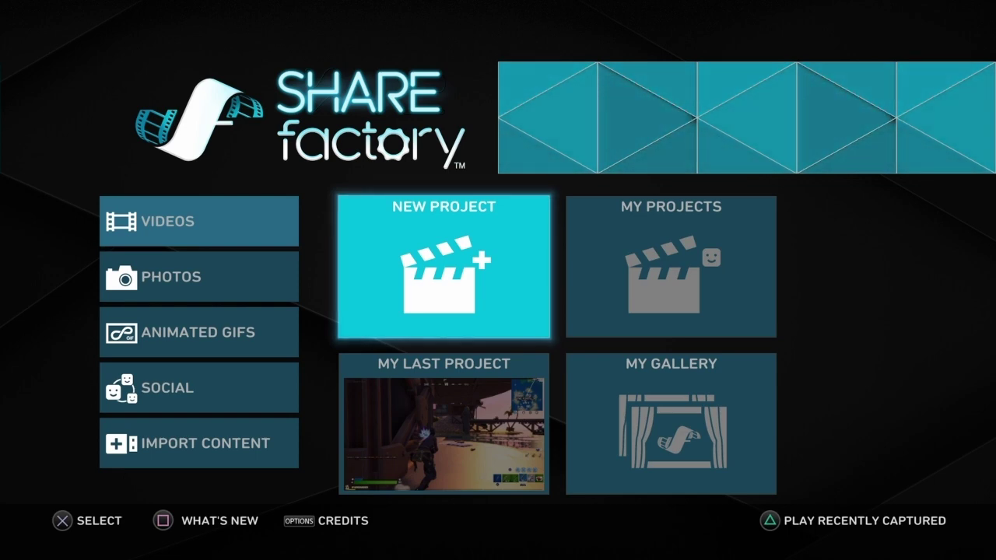
key("Right")
key("Return")
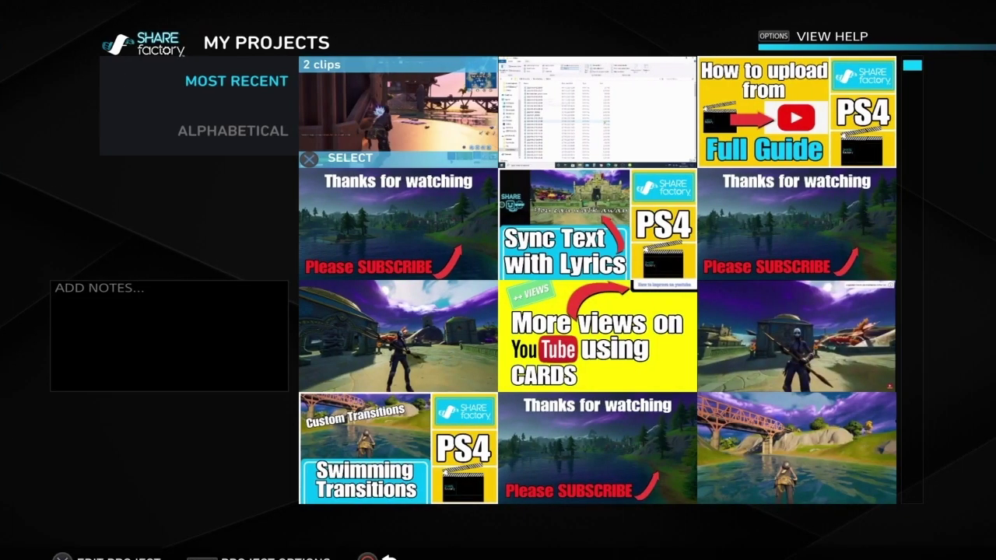
key("Return")
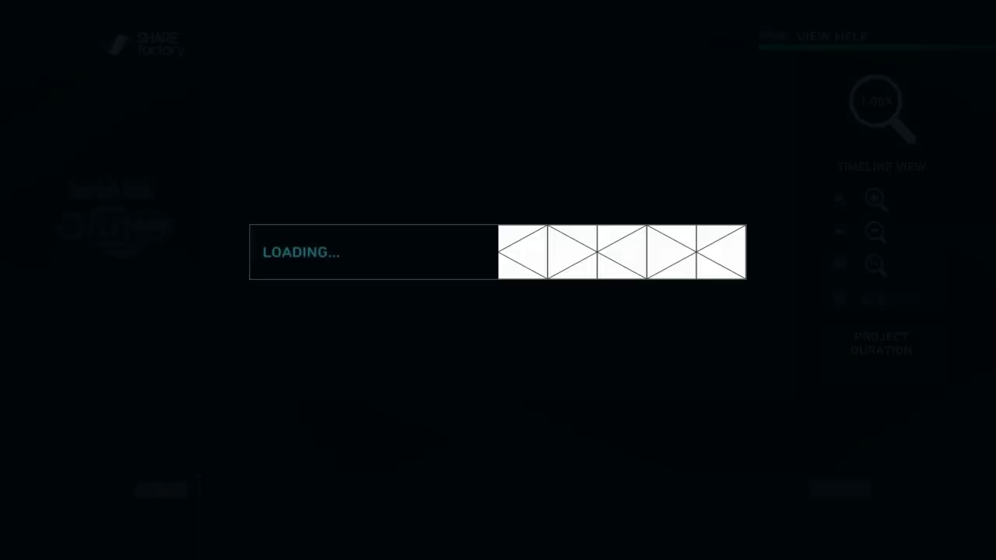
key("space")
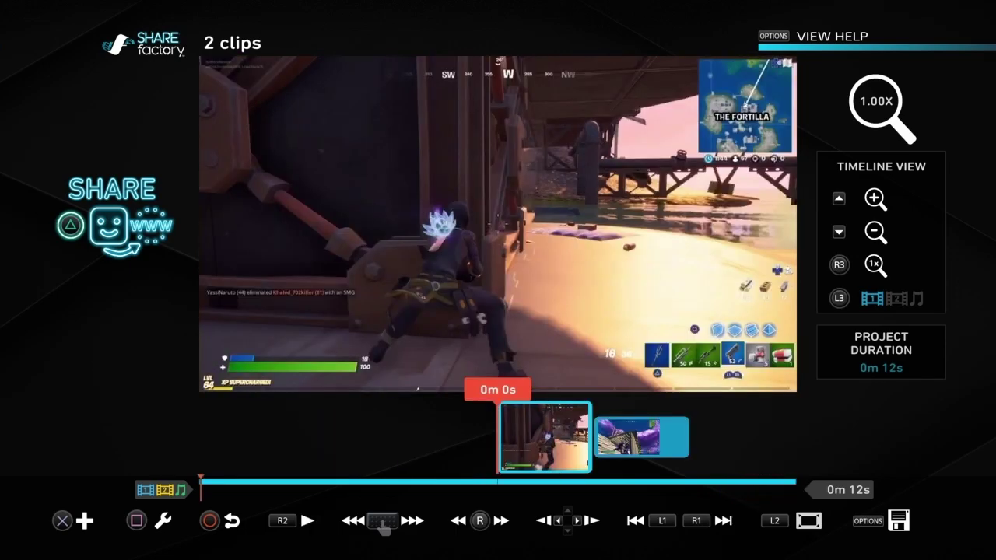
Step: At about the 5-second mark near the end of the first clip, start adding an existing video clip to Track 2
key("Right")
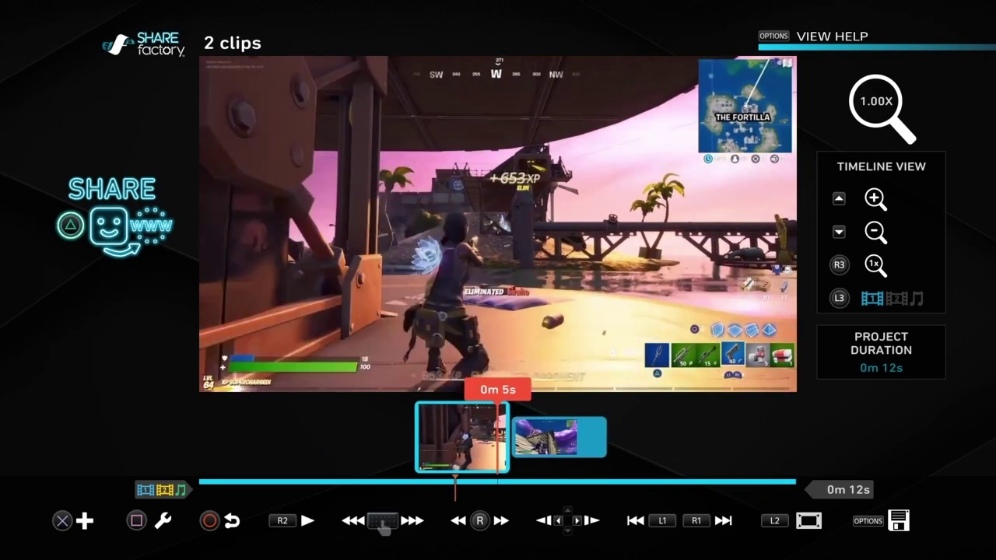
key("Right")
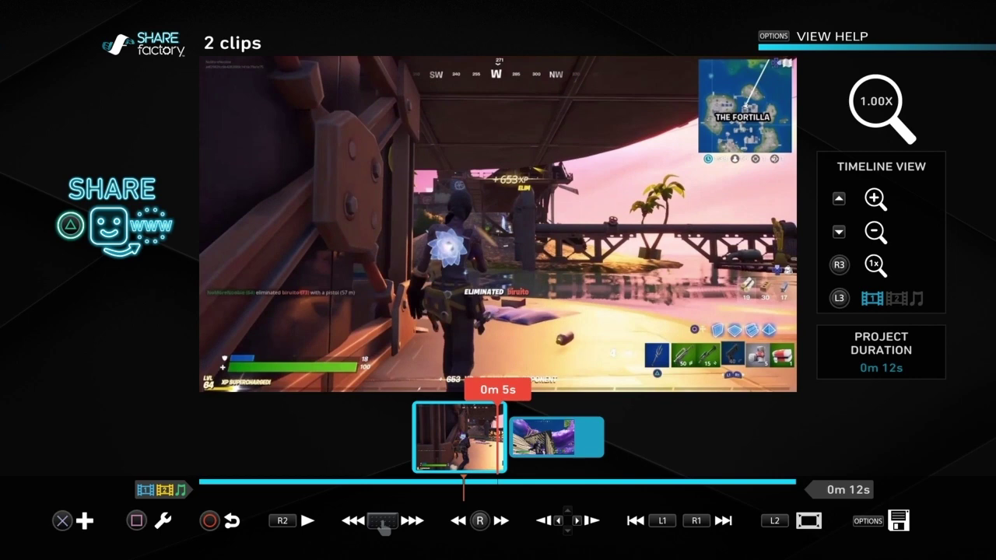
key("Return")
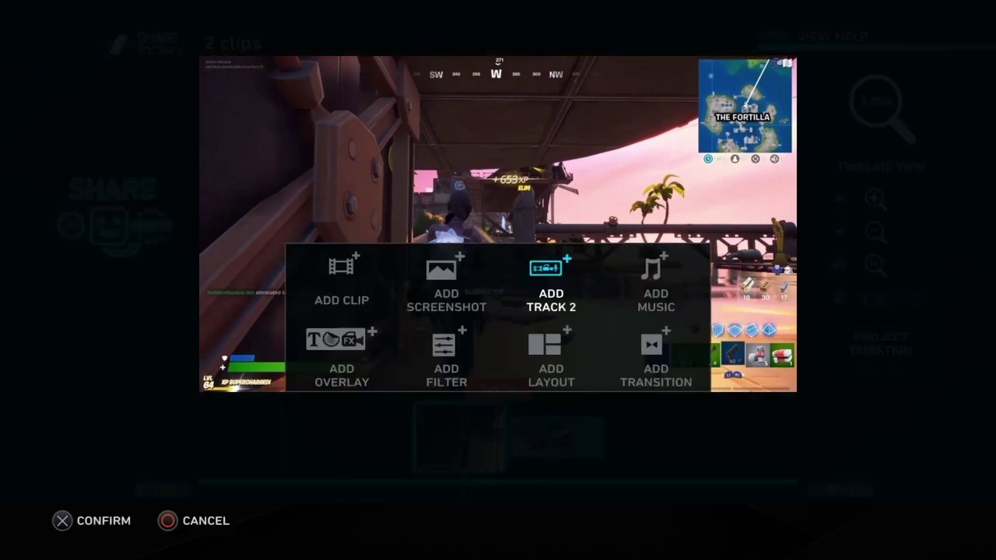
key("Return")
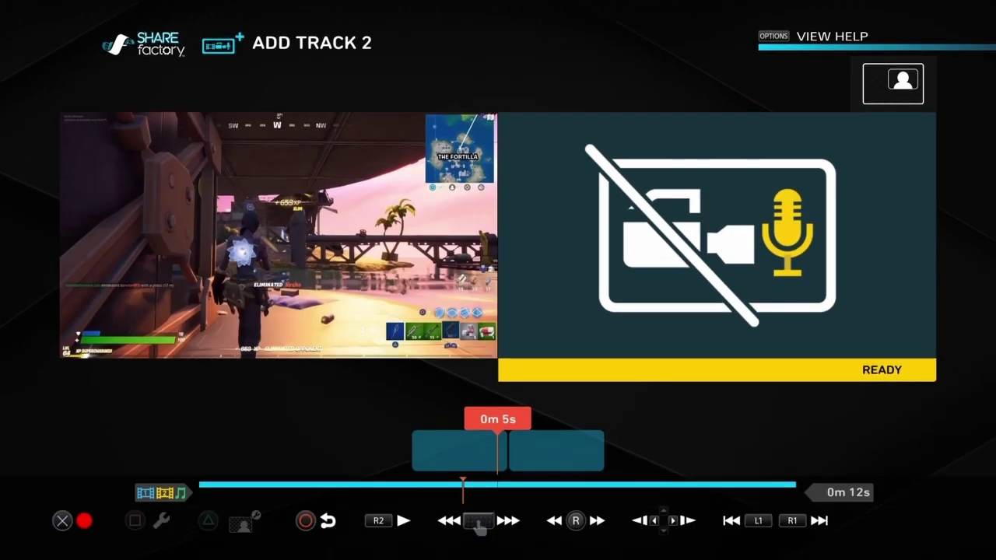
key("Return")
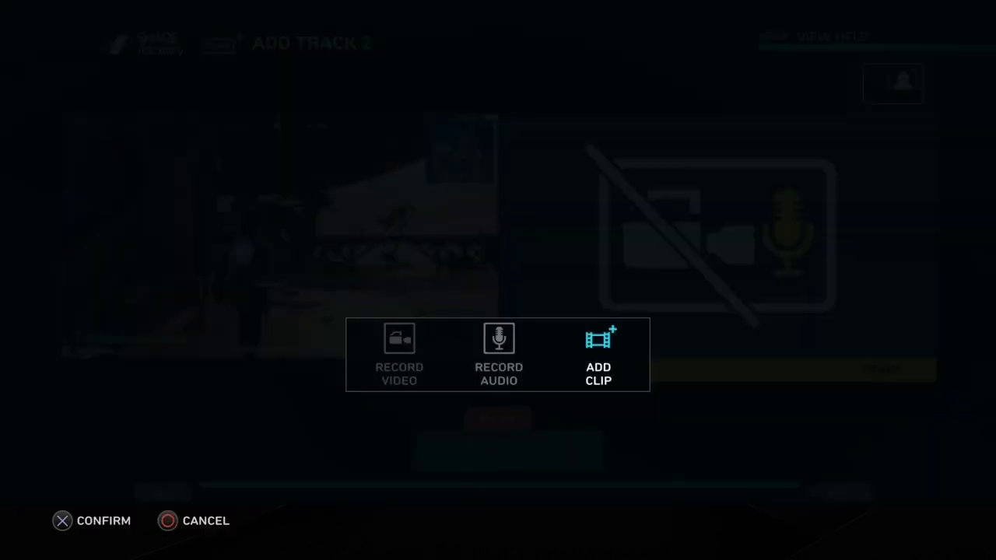
key("Return")
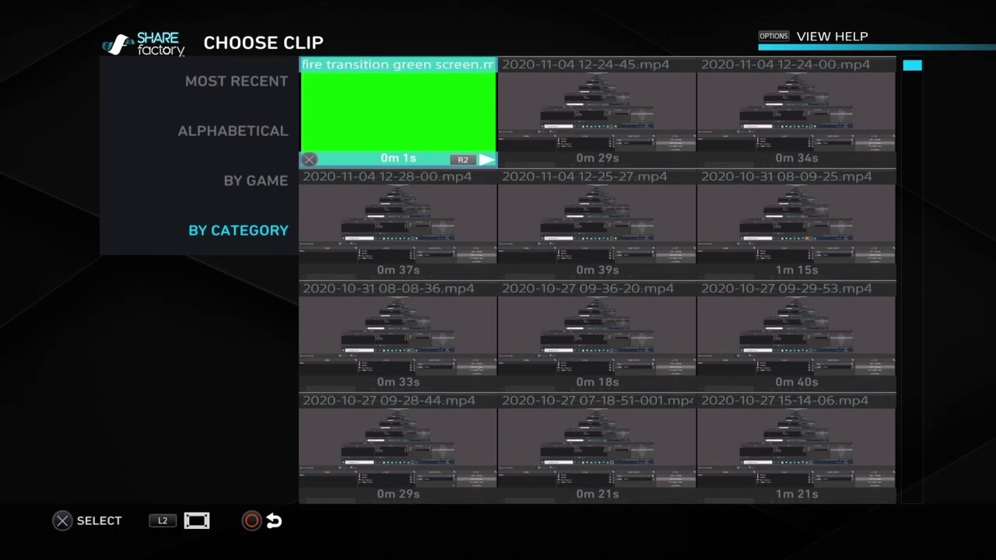
Step: Find the 1m 48s "Fire transition green screen" clip in the clip list and add it to Track 2
key("Down")
key("Up")
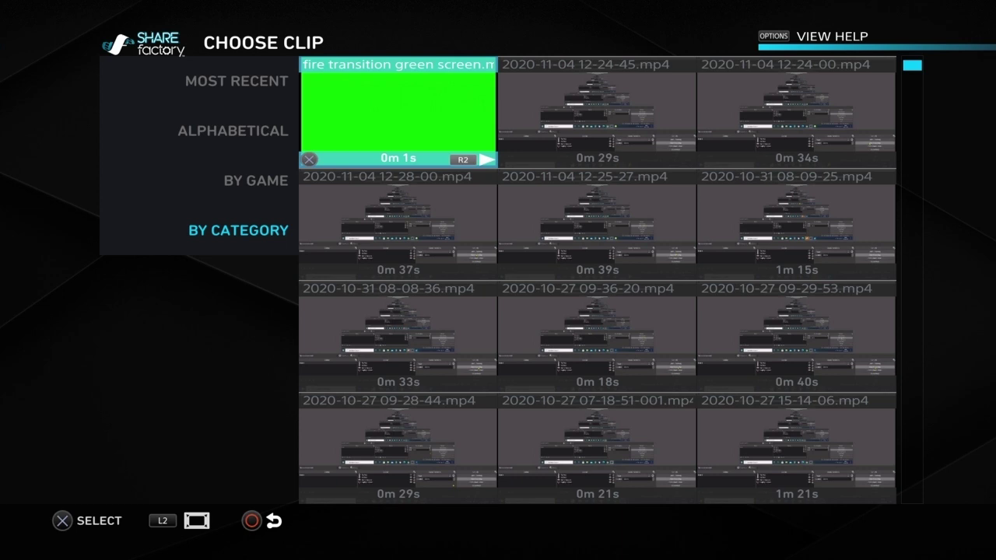
key("Right")
key("Down")
key("Down")
key("Down")
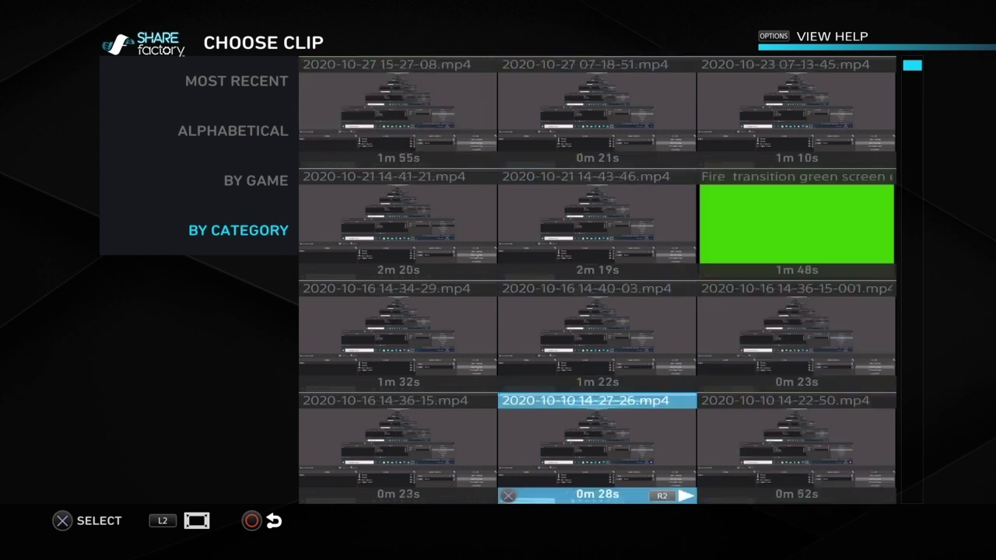
key("Down")
key("Up")
key("Up")
key("Up")
key("Up")
key("Up")
key("Right")
key("Down")
key("Down")
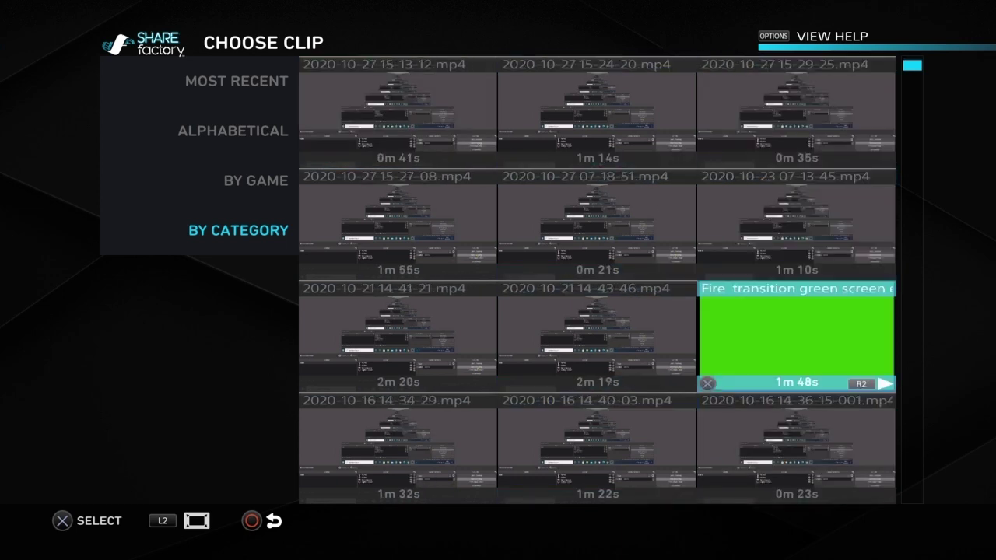
key("Return")
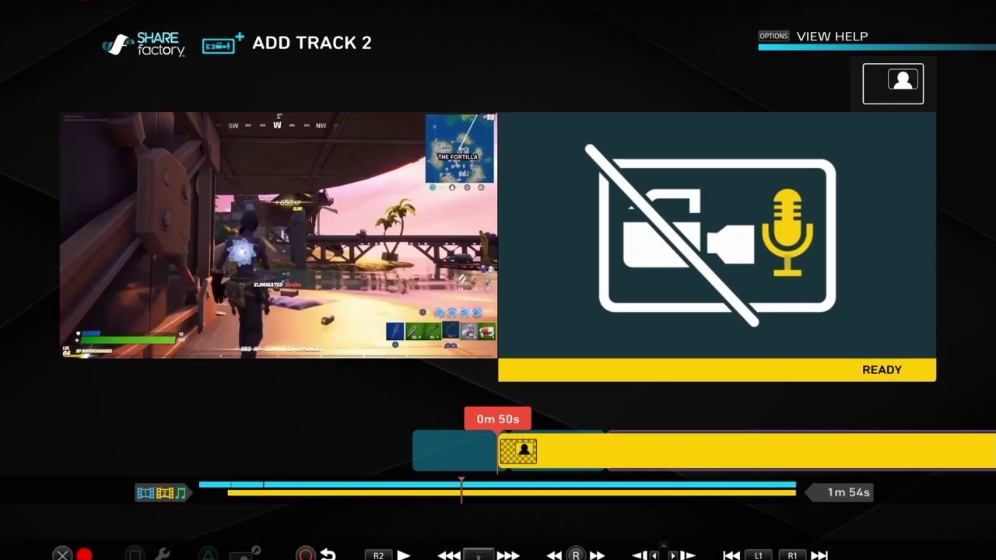
Step: Play through the Track 2 fire clip to review its transitions and locate the start of the wanted one
key("space")
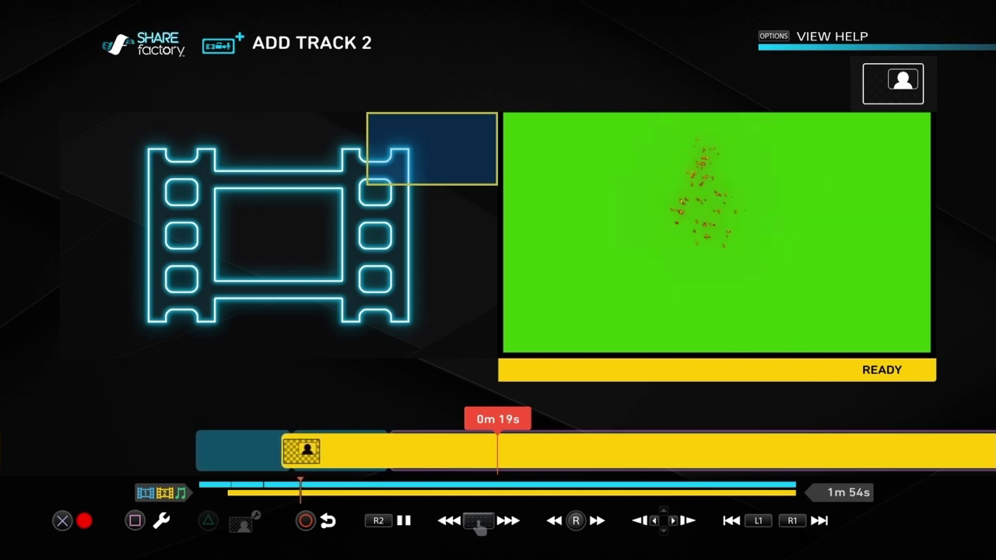
key("Left")
key("Left")
key("Left")
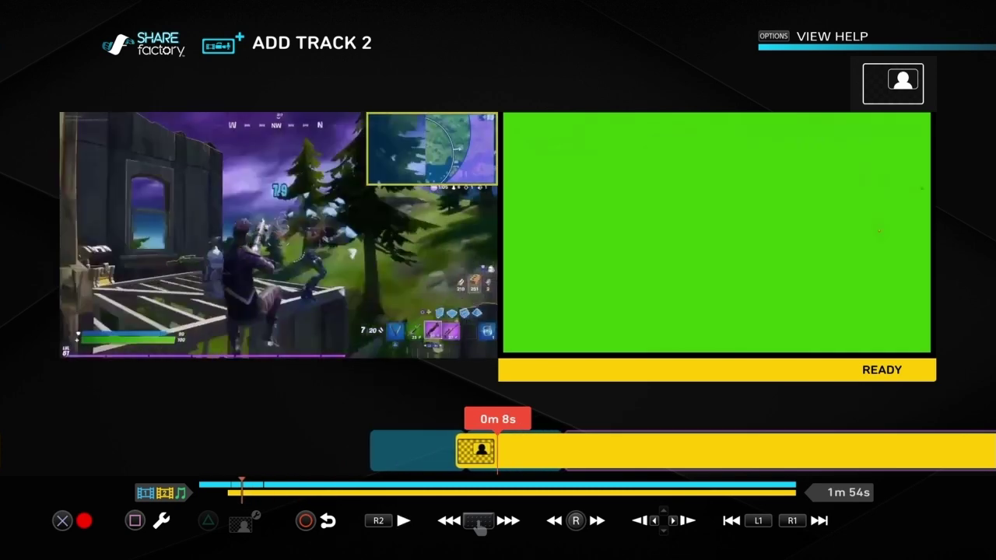
key("Right")
key("space")
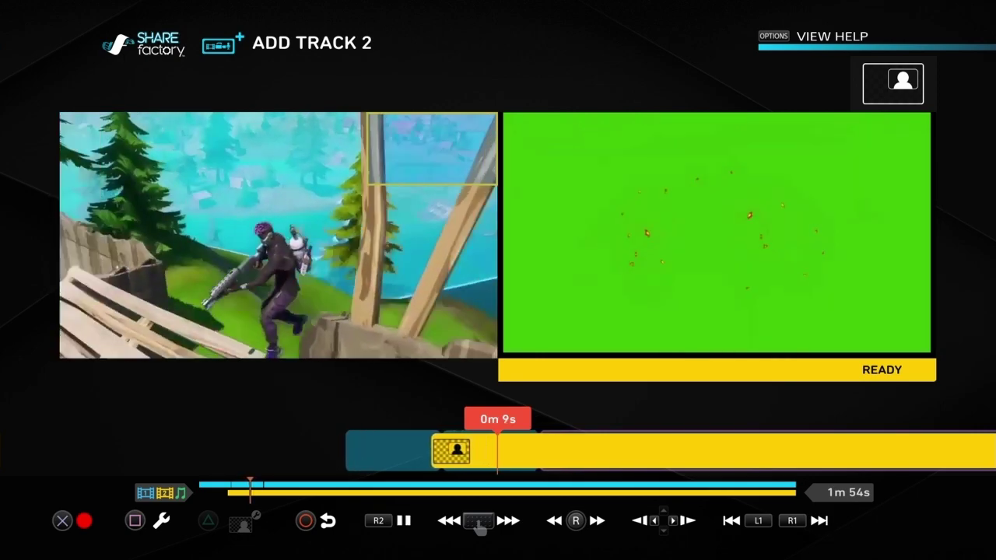
key("space")
key("Left")
key("Left")
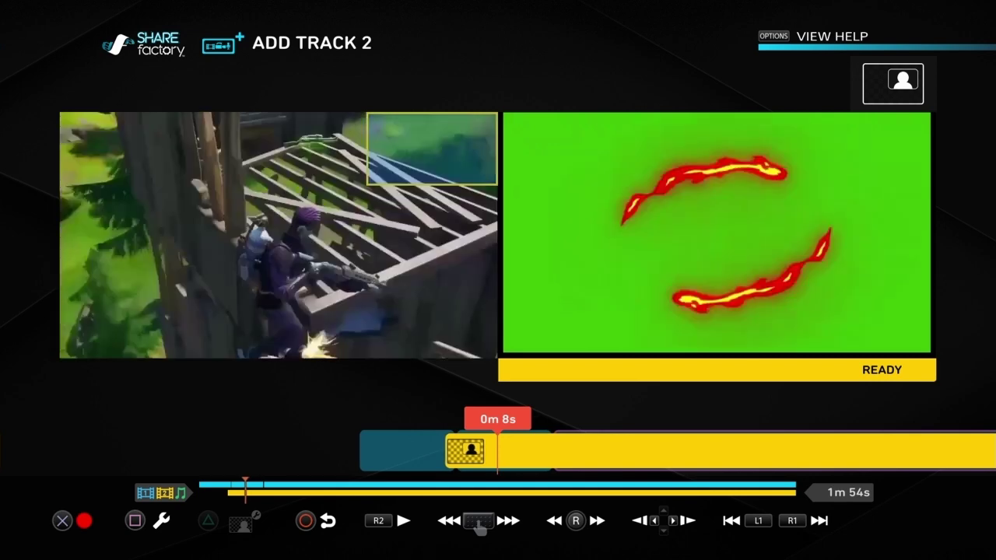
Step: Split the Track 2 clip at the plain green frame just before the wanted fire transition, at about 0m 8s
key("Left")
key("Left")
key("Left")
key("Left")
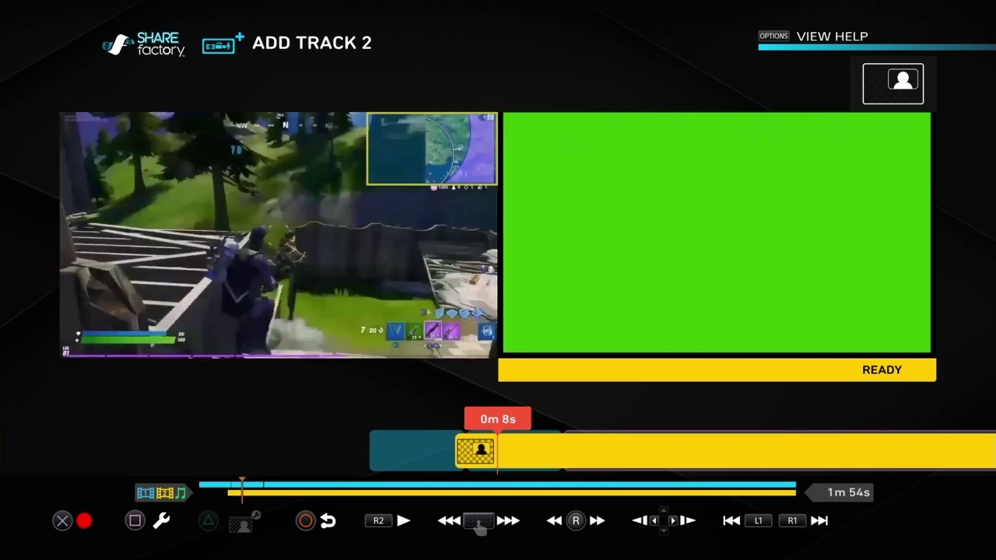
key("Left")
key("Left")
key("Left")
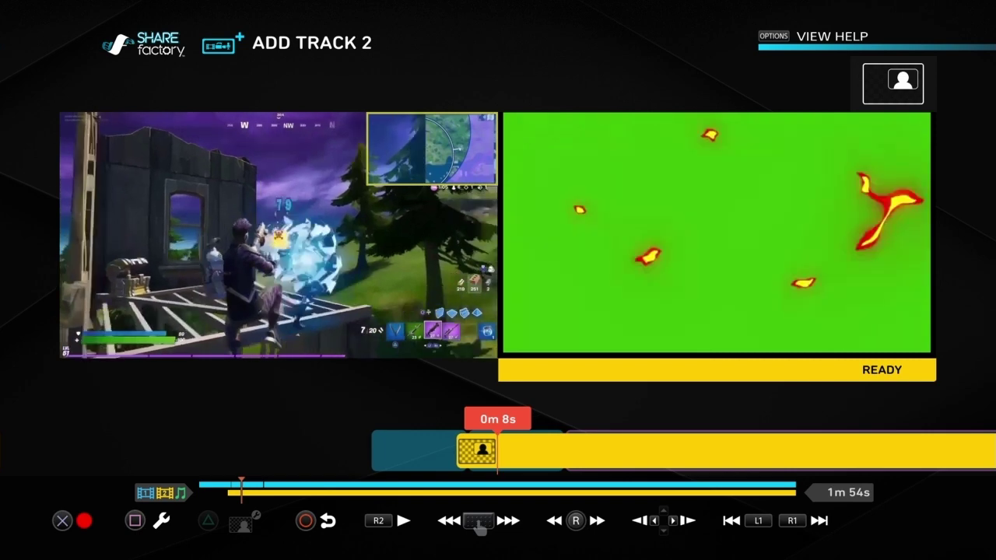
key("Right")
key("Right")
key("Right")
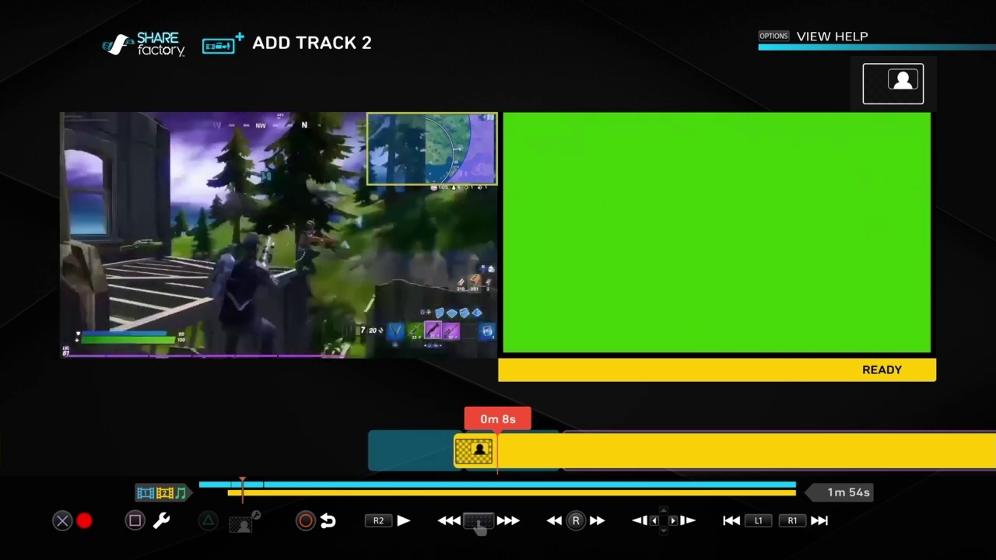
key("Return")
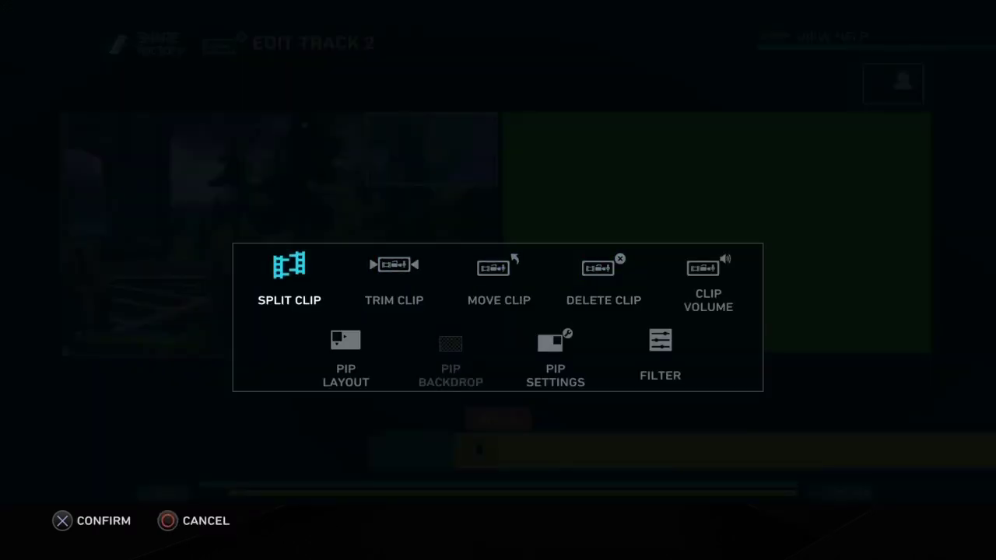
key("Return")
key("Return")
key("Left")
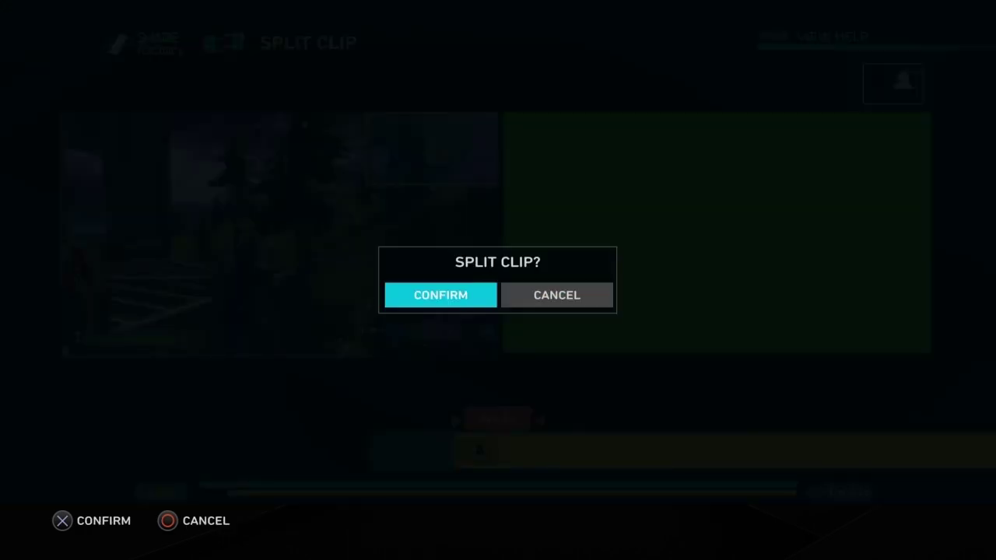
key("Return")
Step: Delete the short Track 2 piece that lies before the split
key("Left")
key("Delete")
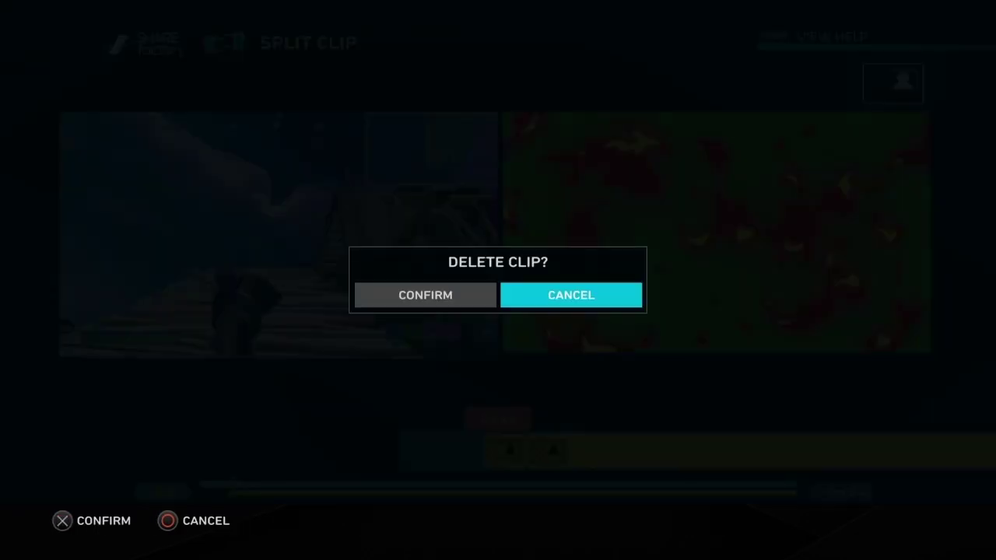
key("Left")
key("Return")
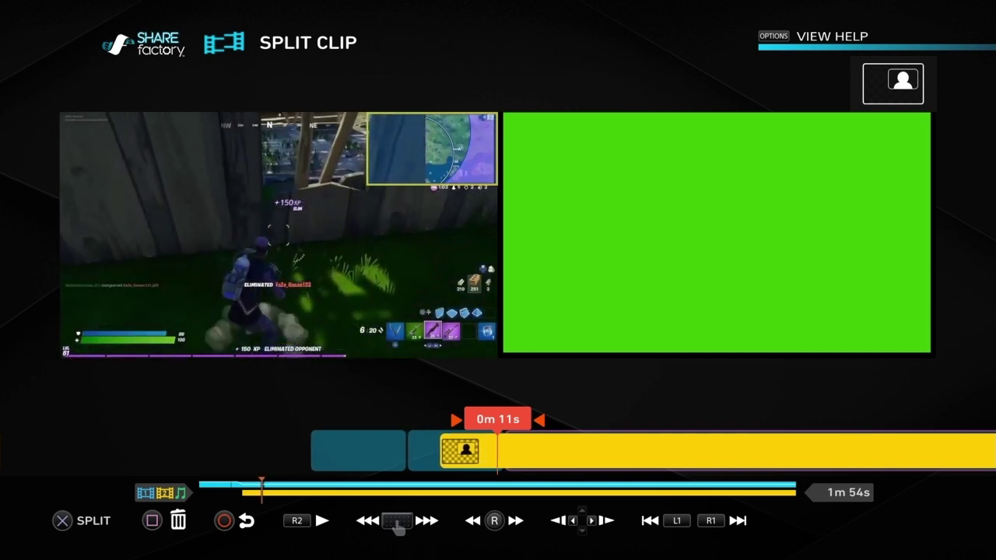
Step: Split the Track 2 clip at 0m 11s, after the fire transition, and delete the long remainder behind the split
key("Return")
key("Left")
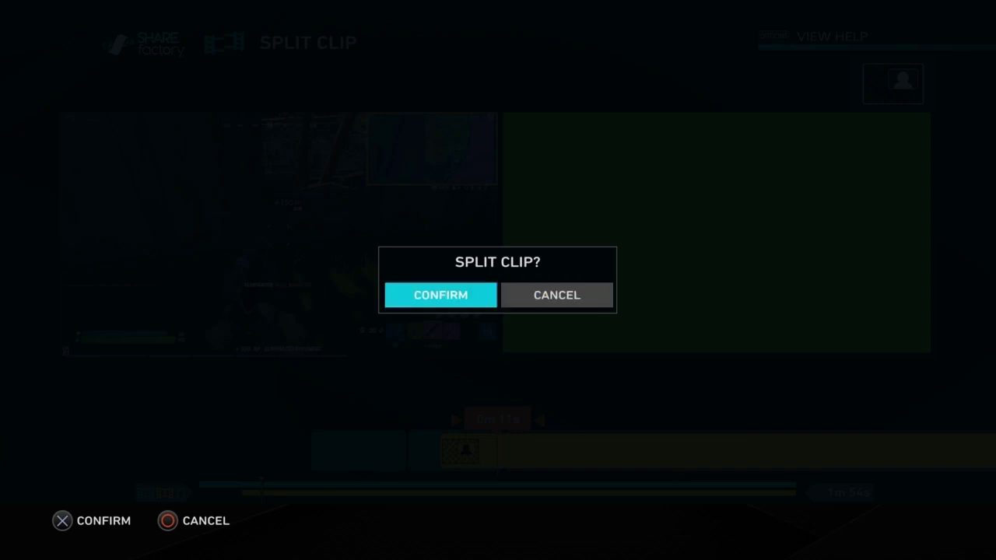
key("Return")
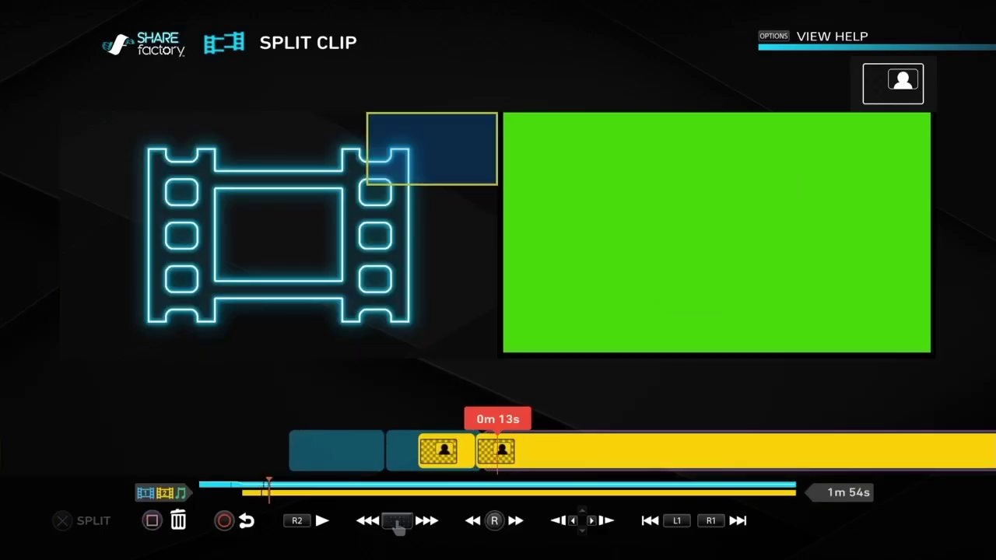
key("Delete")
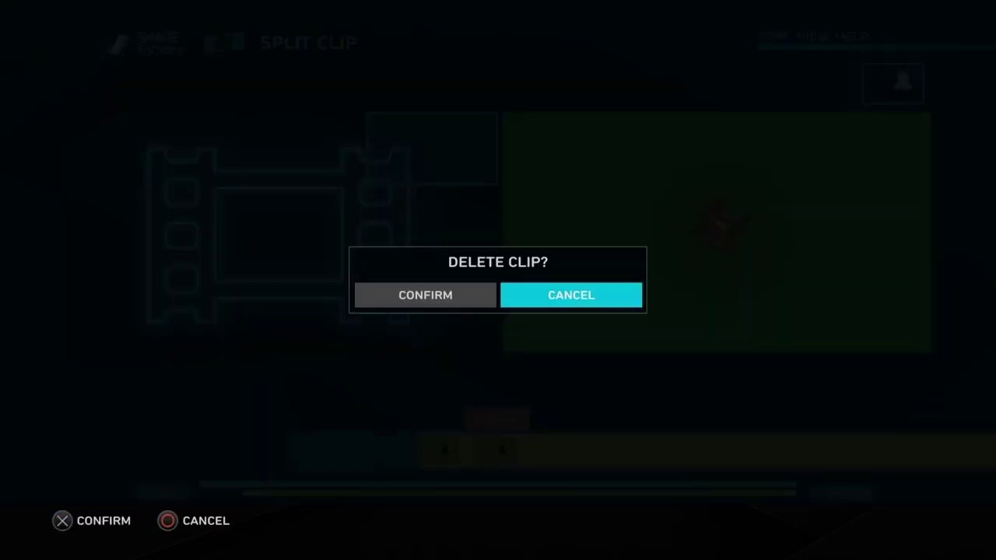
key("Left")
key("Return")
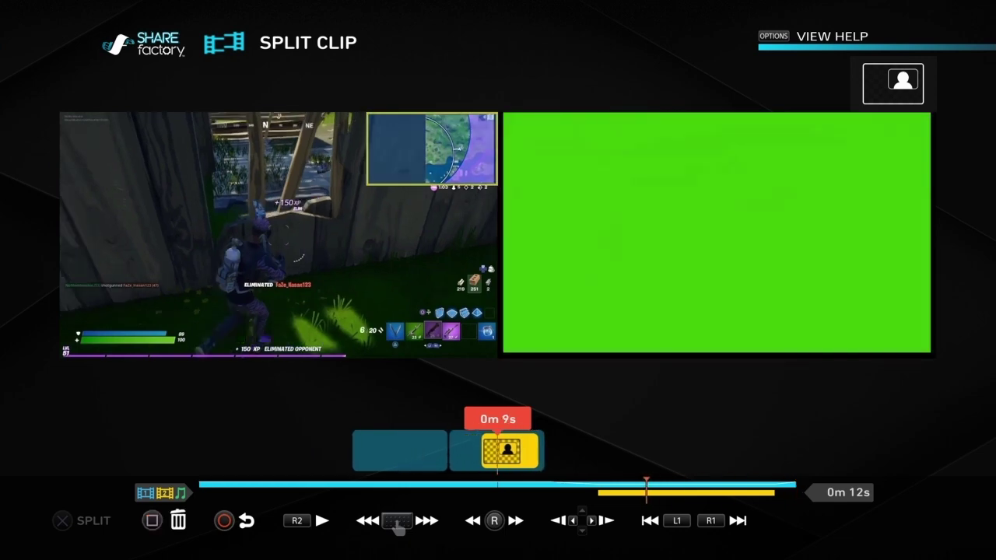
key("Delete")
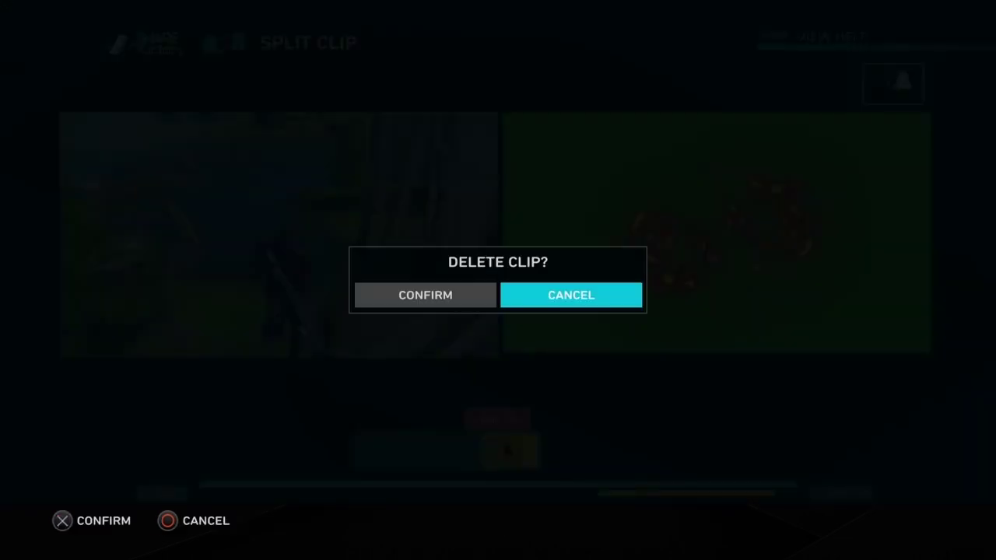
key("Escape")
key("Escape")
Step: Move the trimmed Track 2 fire clip earlier so it spans the cut between the two project clips
key("Return")
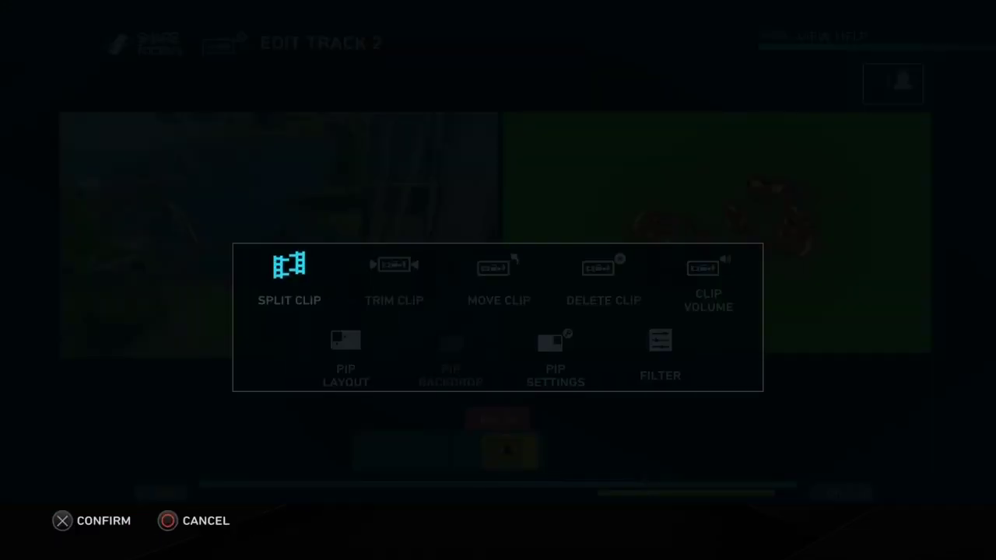
key("Right")
key("Right")
key("Return")
key("Left")
key("Left")
key("Left")
key("Left")
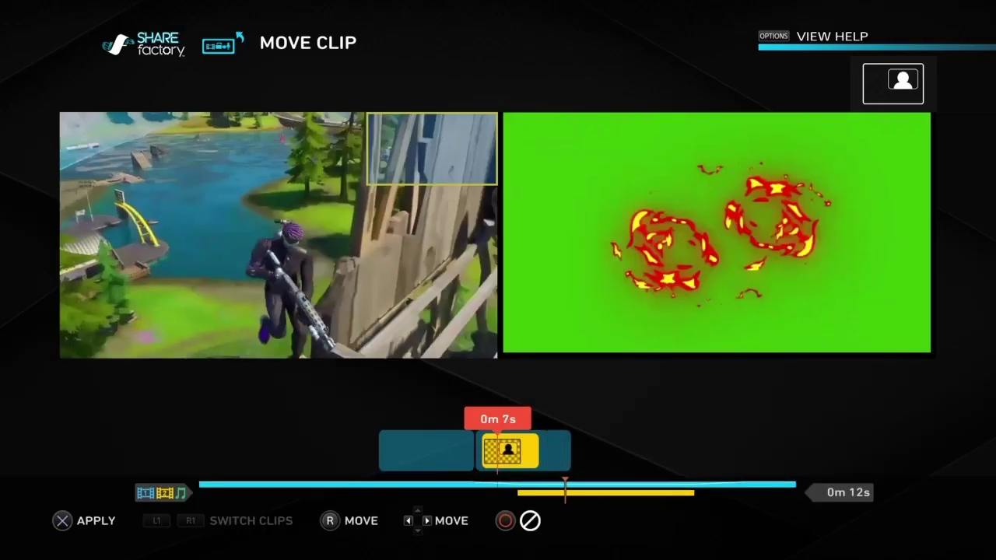
key("Left")
key("Left")
key("Right")
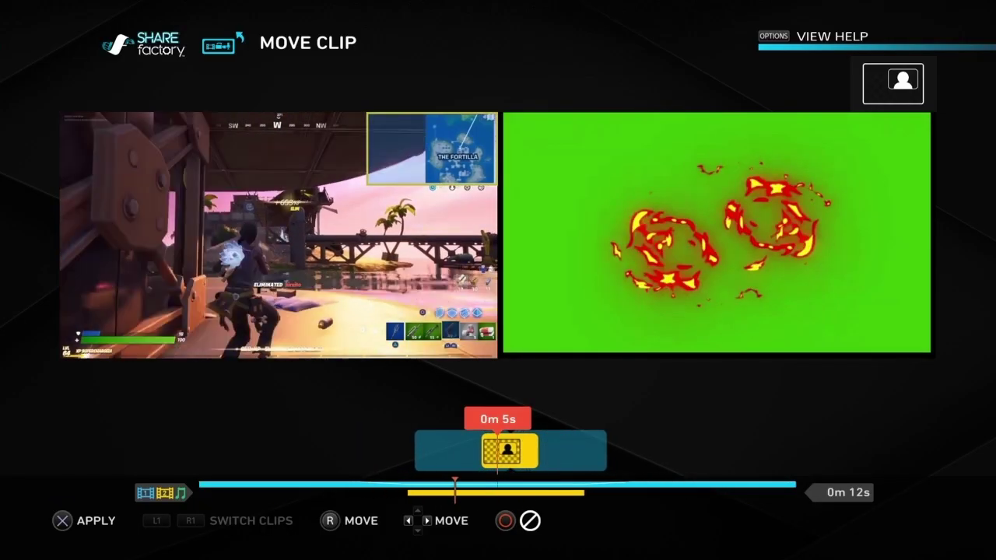
key("Return")
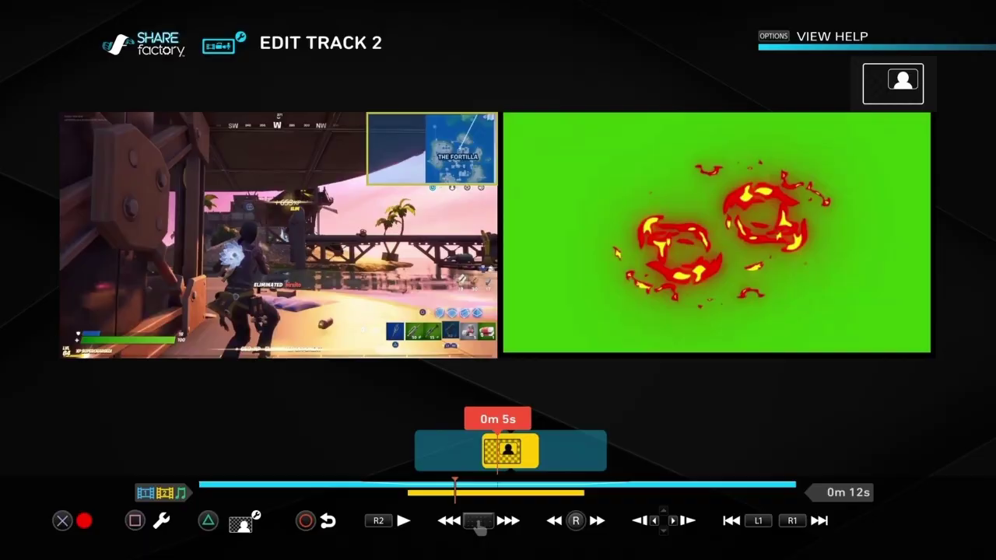
Step: Return to the main project timeline and preview the fire overlay around the cut between the clips
key("Escape")
key("space")
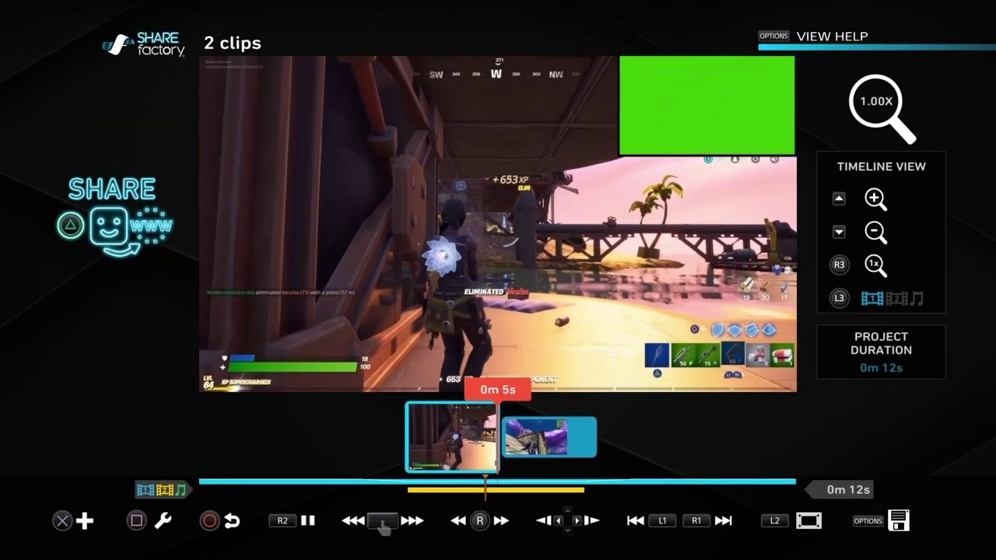
key("space")
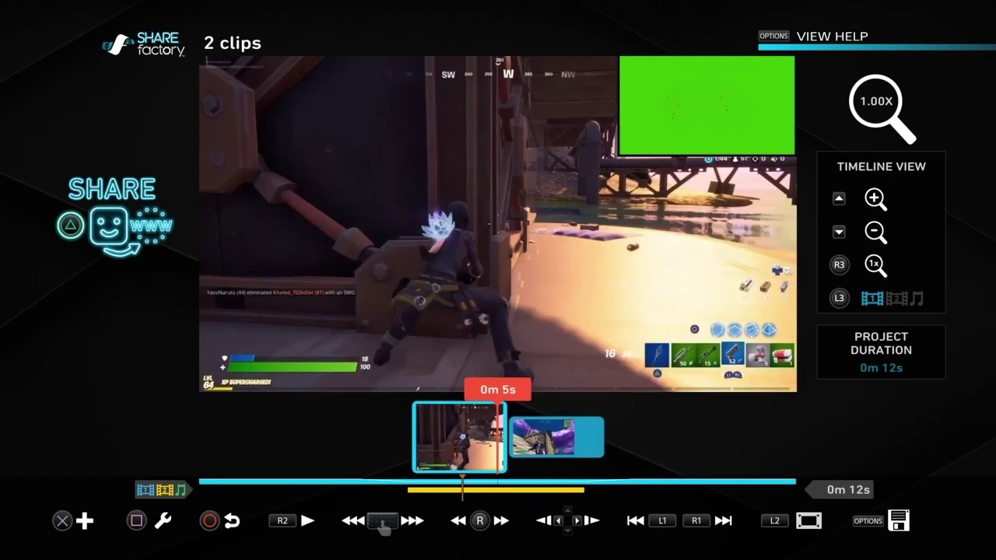
Step: Apply the Full Screen PIP layout to the Track 2 fire clip and enter Adjust Mode for it
key("Return")
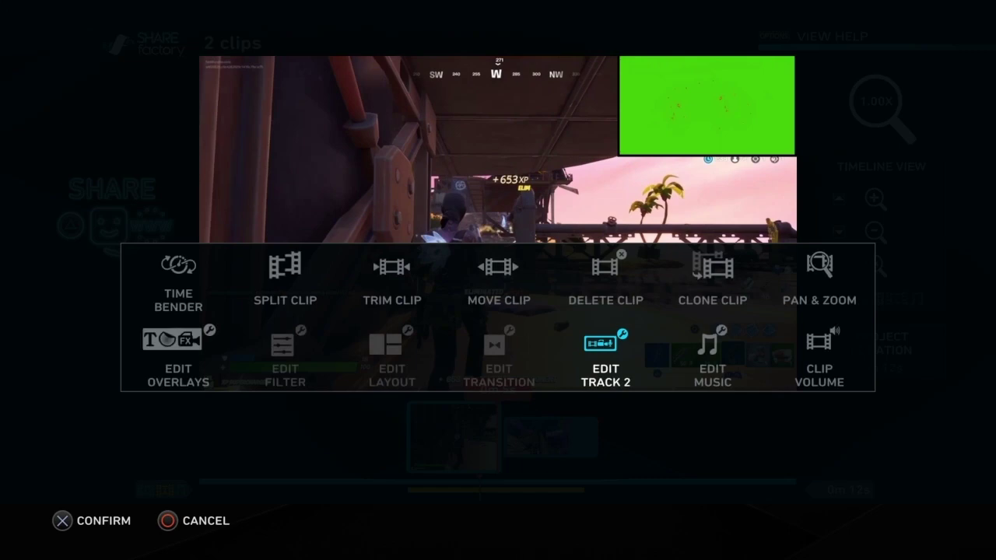
key("Return")
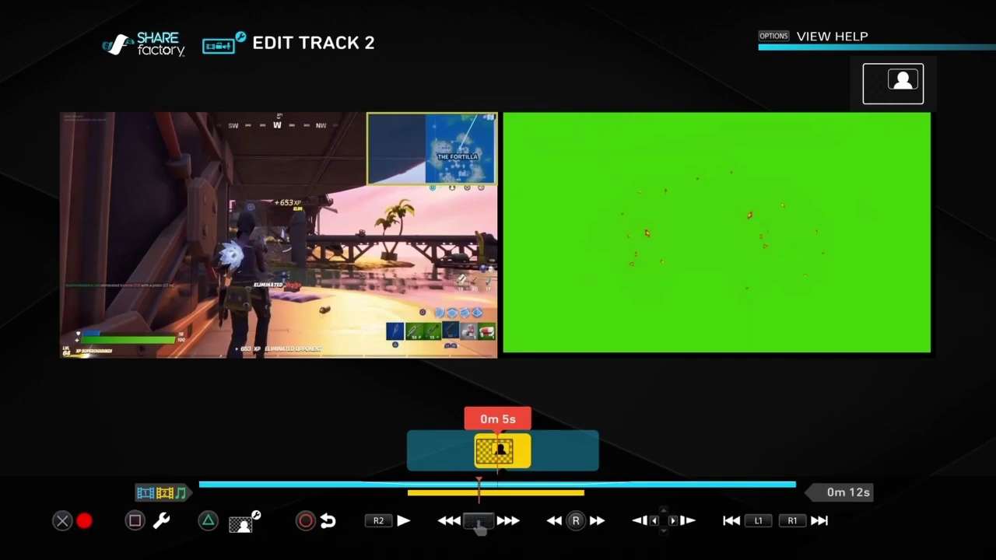
key("Return")
key("Left")
key("Down")
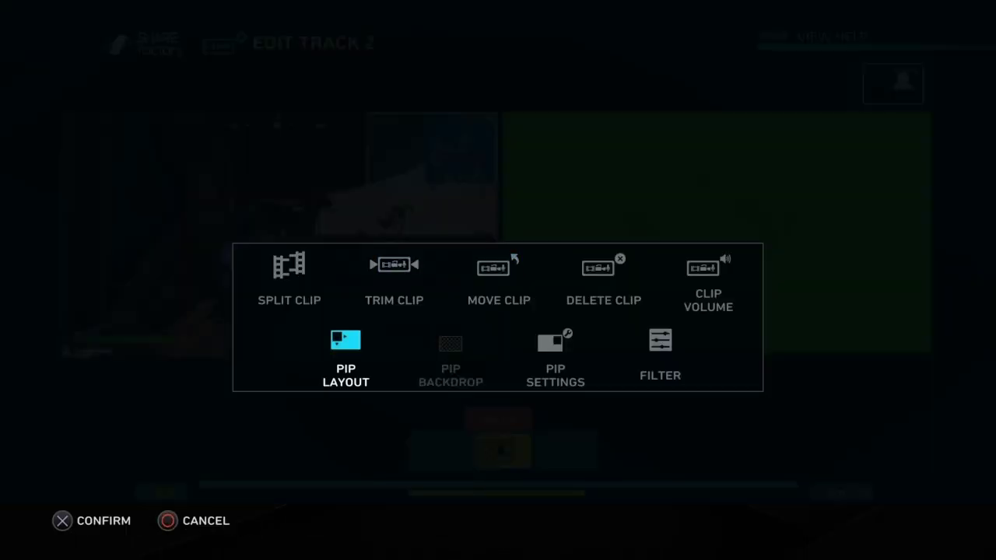
key("Return")
key("Down")
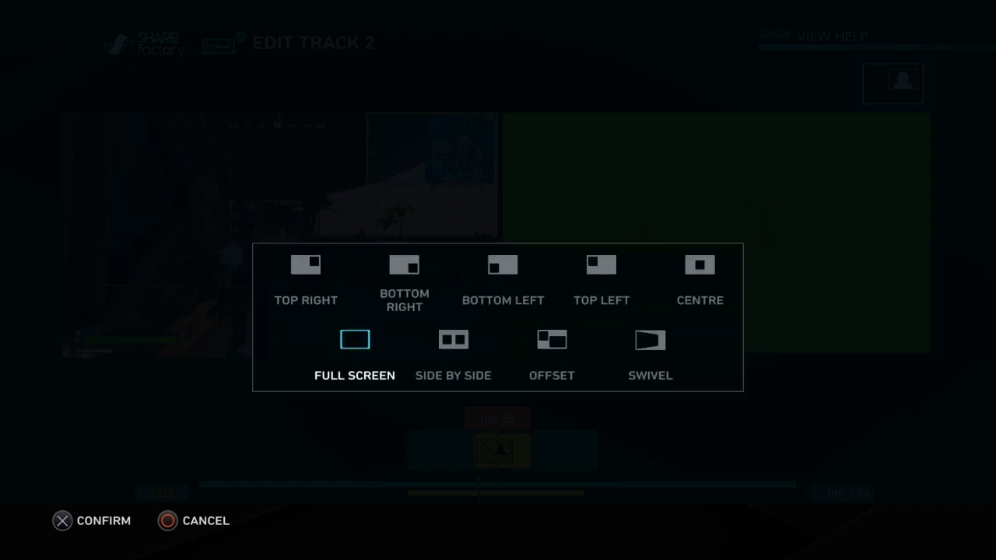
key("Escape")
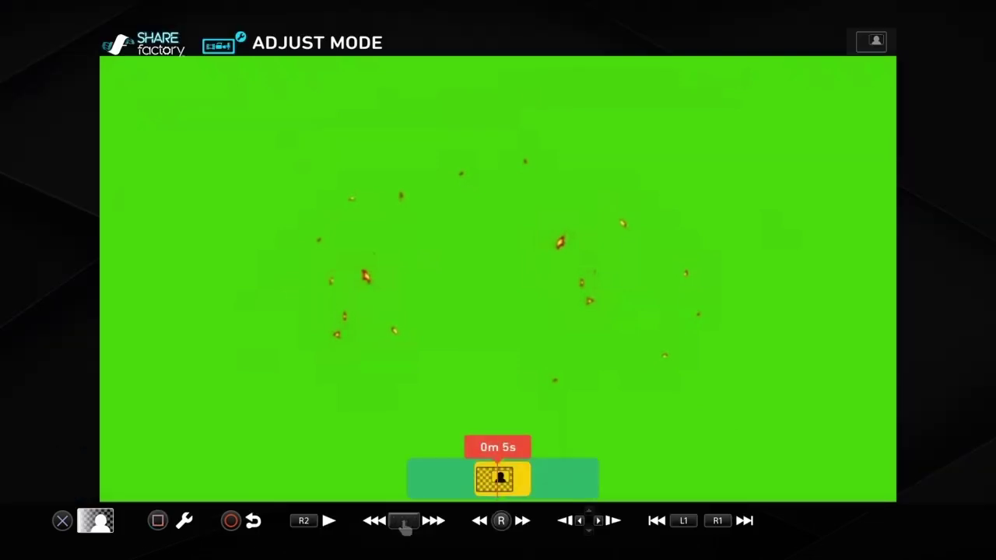
Step: Key out the green background of the Track 2 fire clip using Chroma Key with the green colour
key("Return")
key("Right")
key("Right")
key("Return")
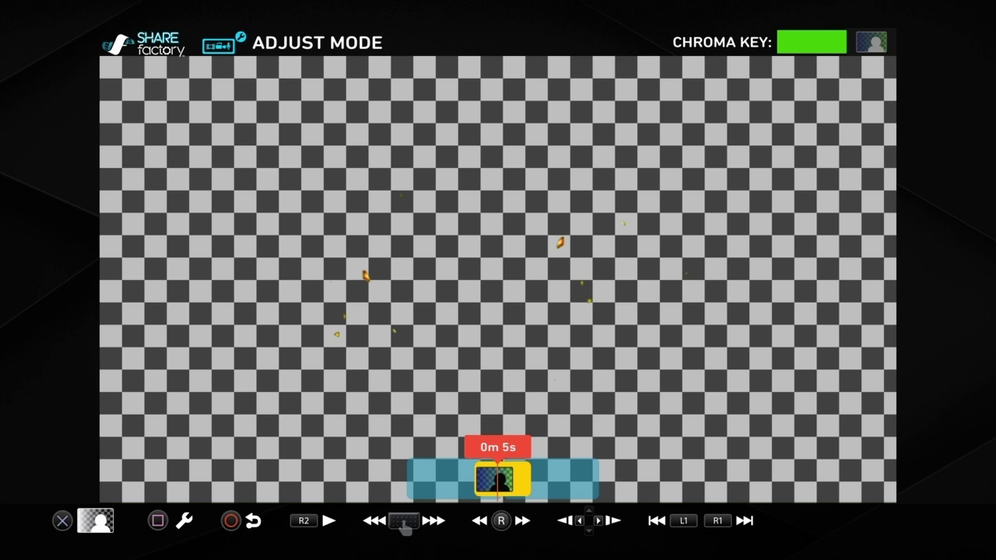
Step: Find a frame with large flames and raise the chroma key tolerance to 1.00
key("Right")
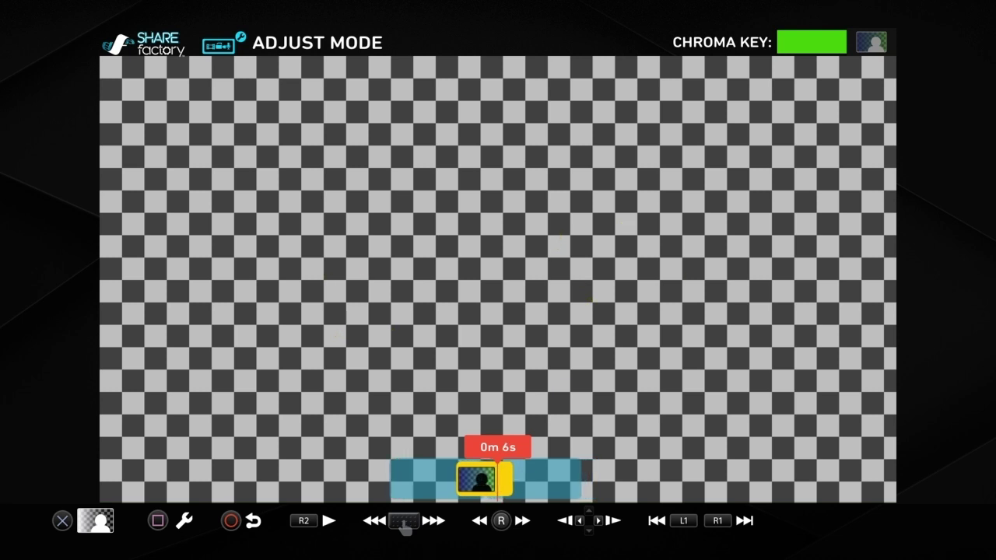
key("Left")
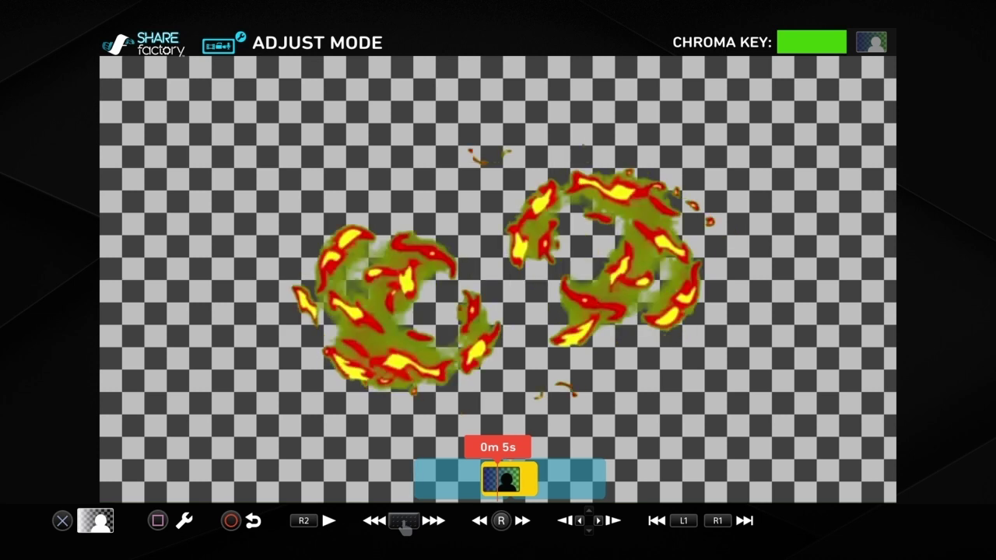
key("s")
key("Right")
key("Return")
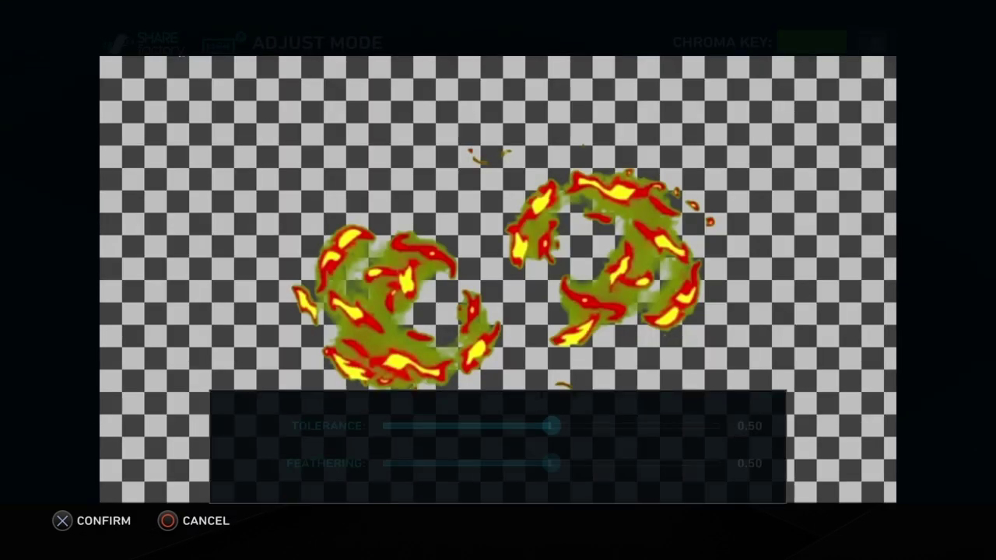
key("Right")
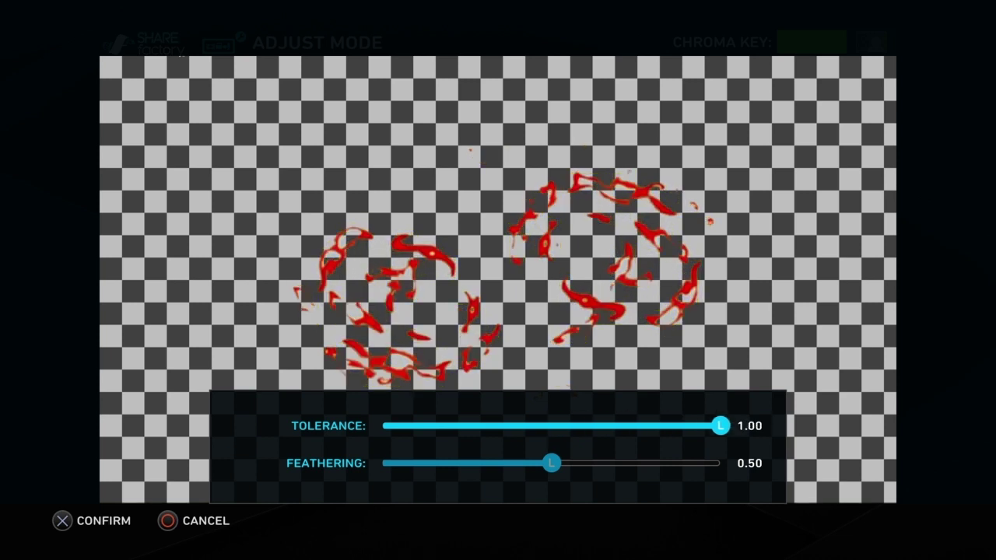
key("Return")
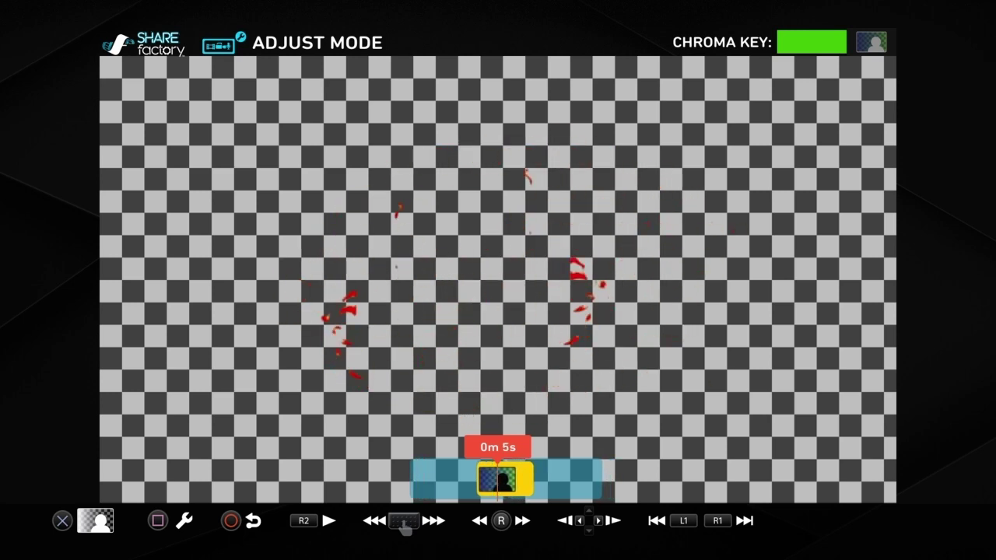
Step: Return to the main project timeline and scrub through the keyed fire overlay before the cut
key("Escape")
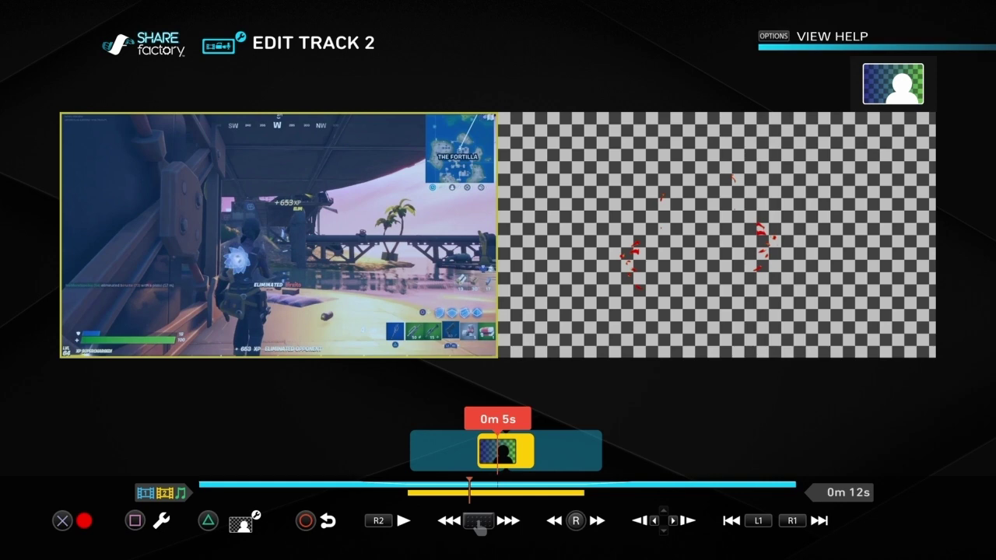
key("Escape")
key("Left")
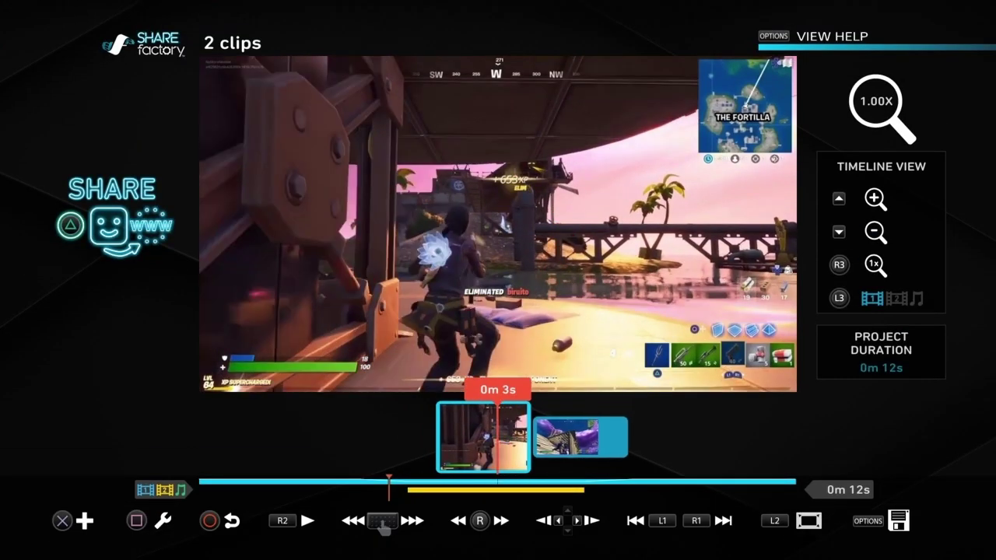
key("Right")
Step: Set the clip volume of the Track 2 fire clip to 144% and return to the main timeline
key("Return")
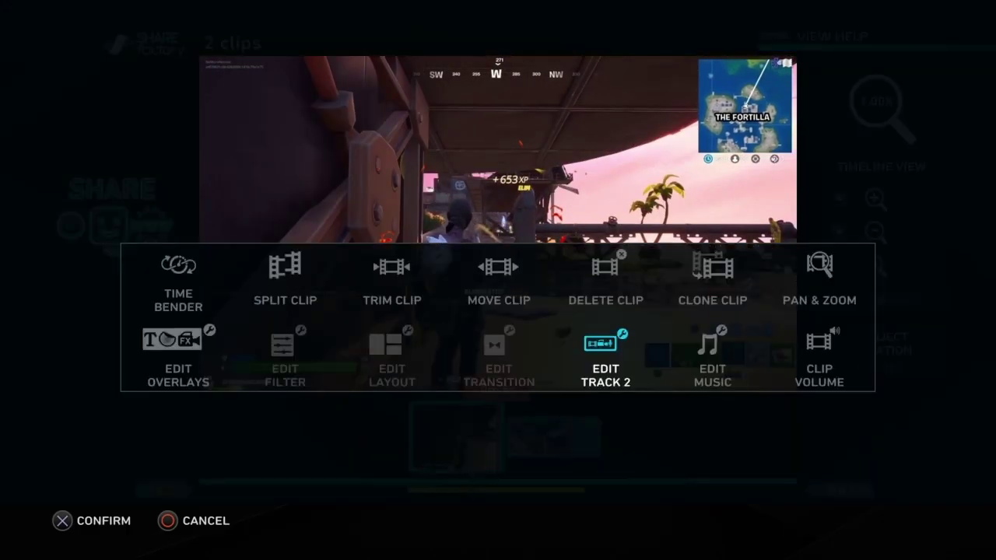
key("Return")
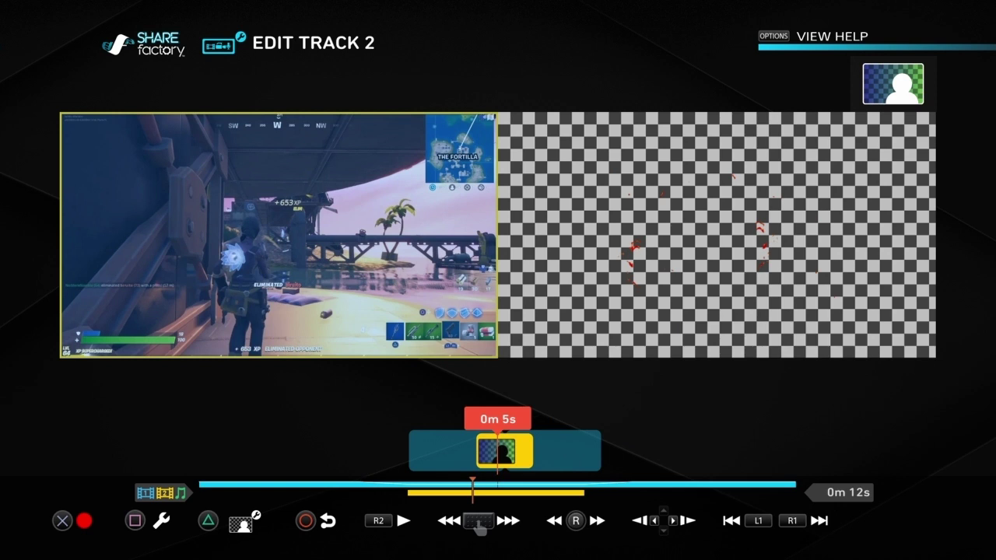
key("Return")
key("Right")
key("Up")
key("Right")
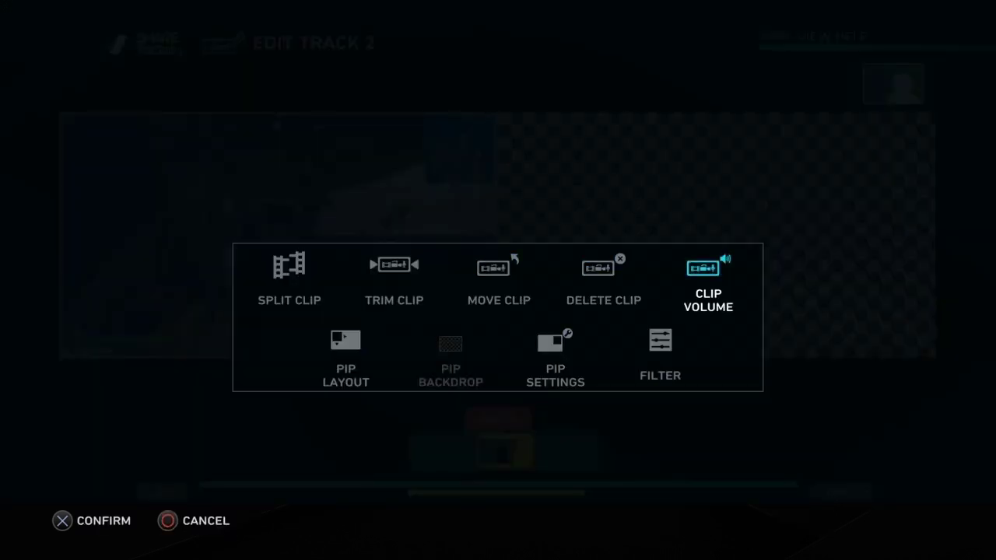
key("Return")
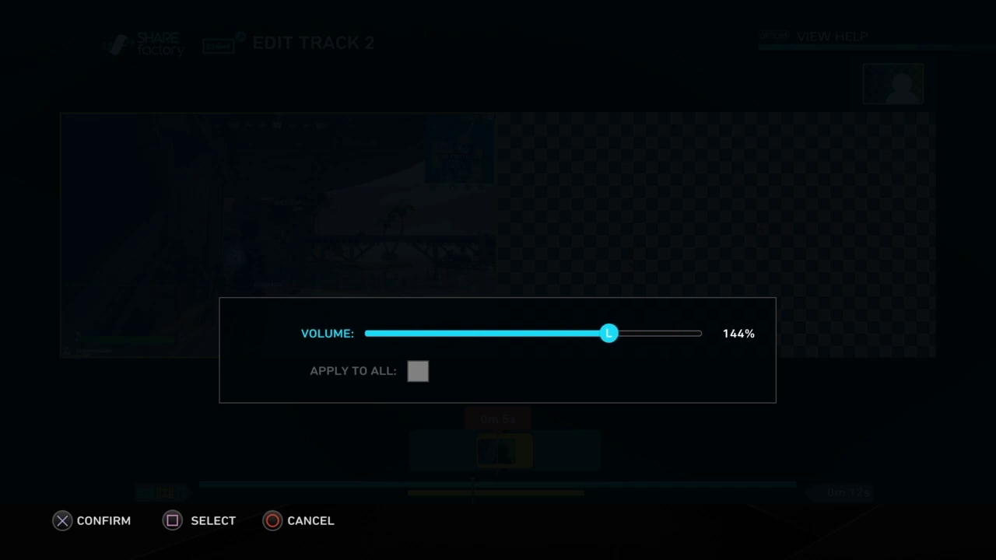
key("Return")
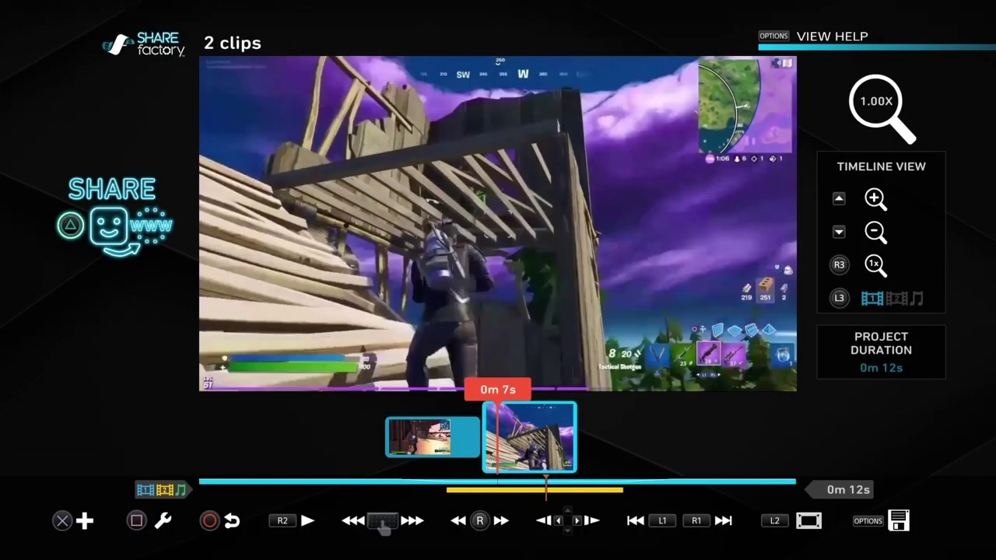
Step: Play the project from 0m 3s past the cut to check the fire transition
key("Left")
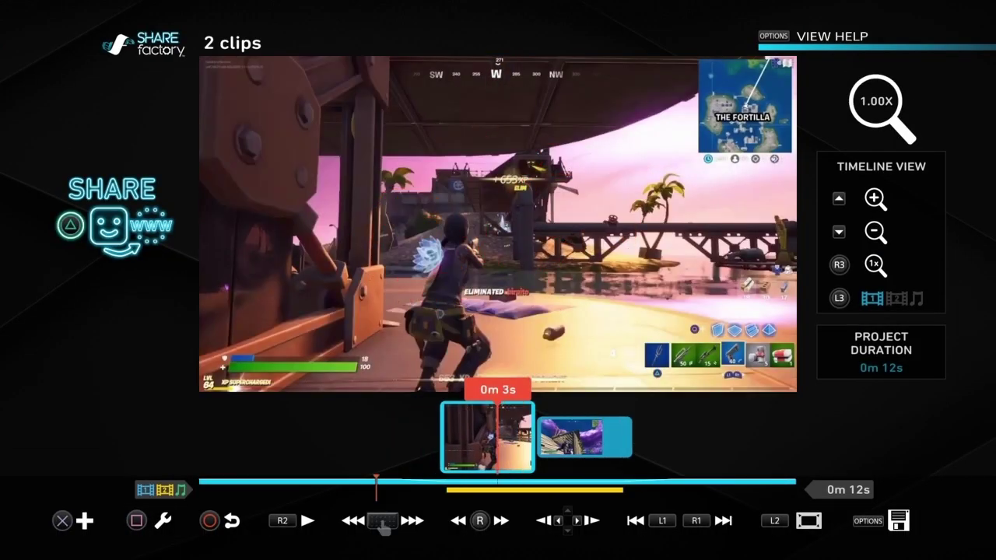
key("space")
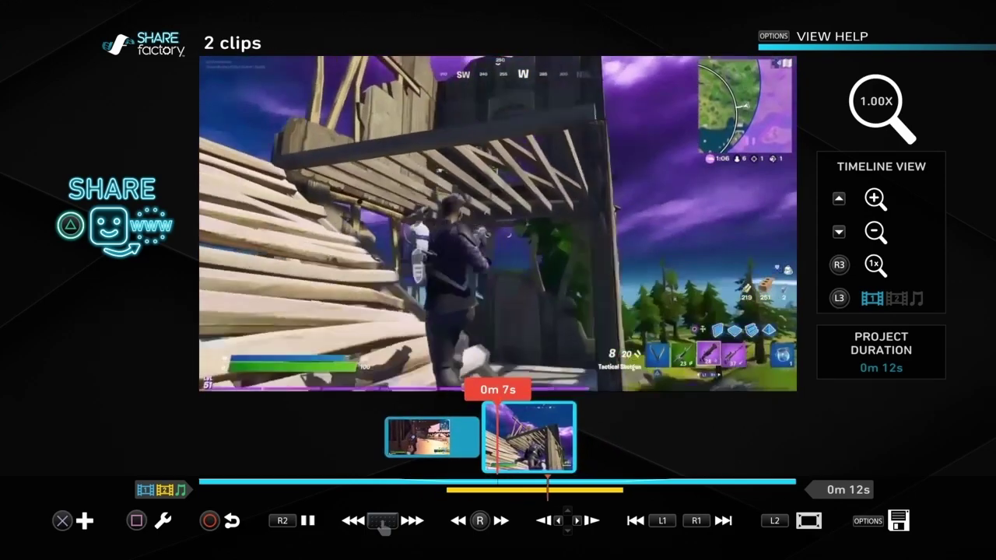
key("space")
Step: Export the finished project to the gallery and postpone sharing the saved movie
key("Escape")
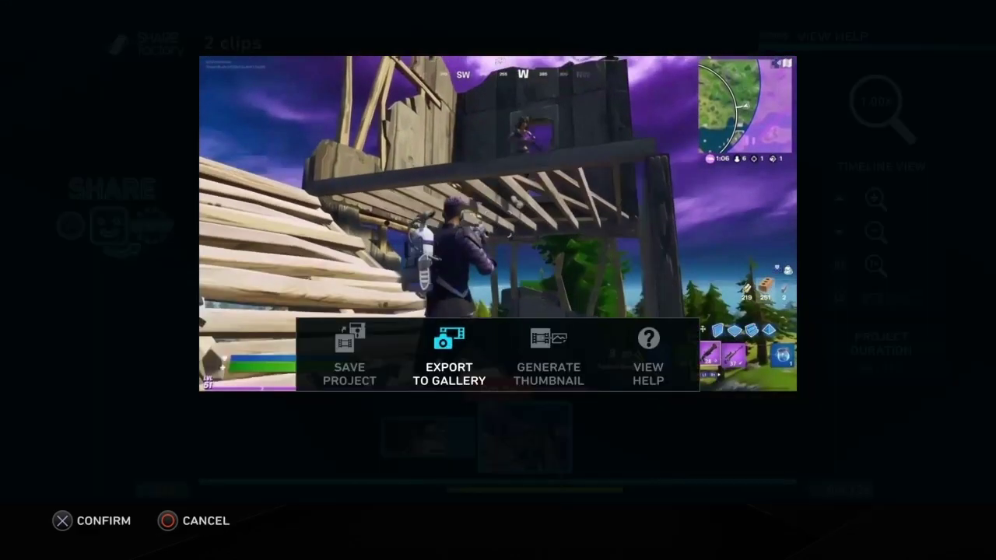
key("Return")
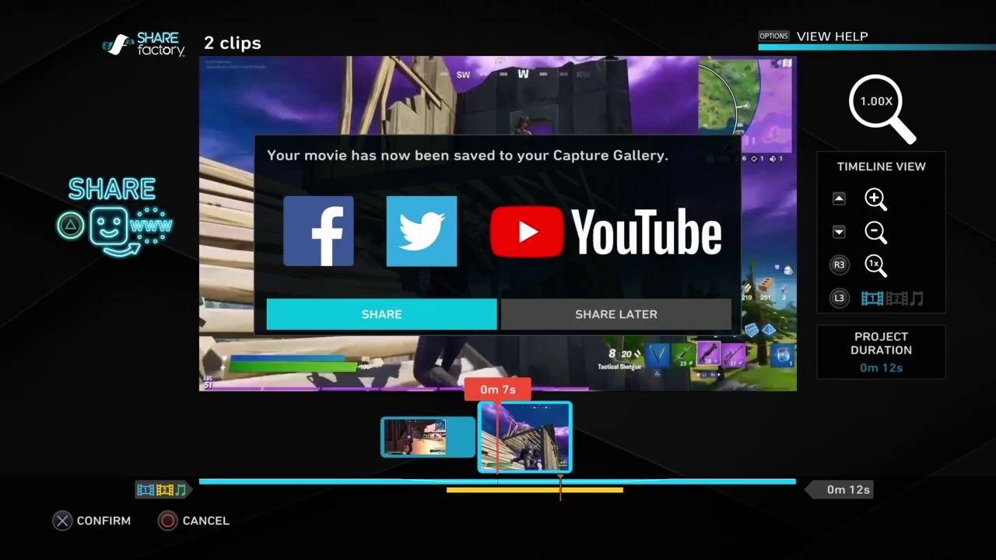
key("Right")
key("Return")
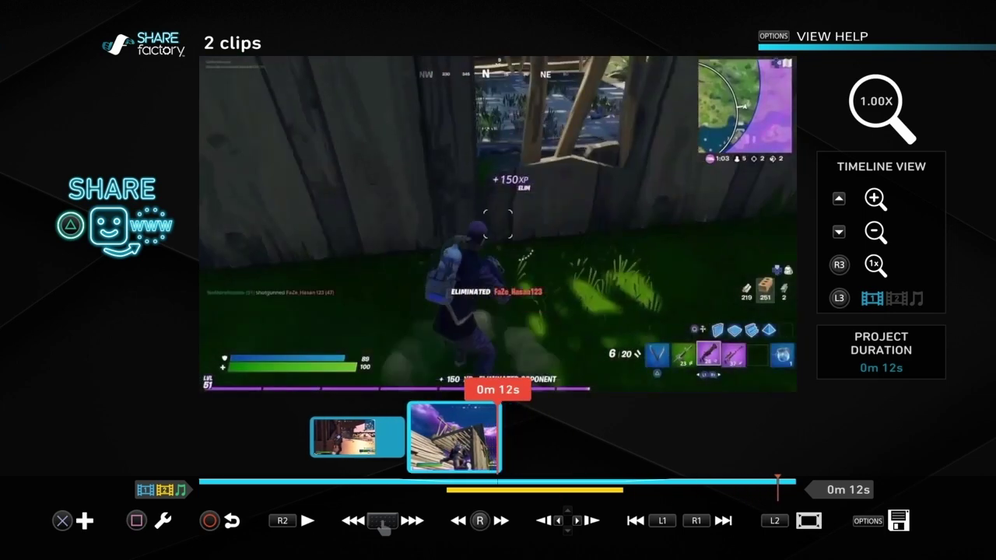
Step: Add the newly exported 0m 12s "2 clips" movie to the end of the project timeline
key("Return")
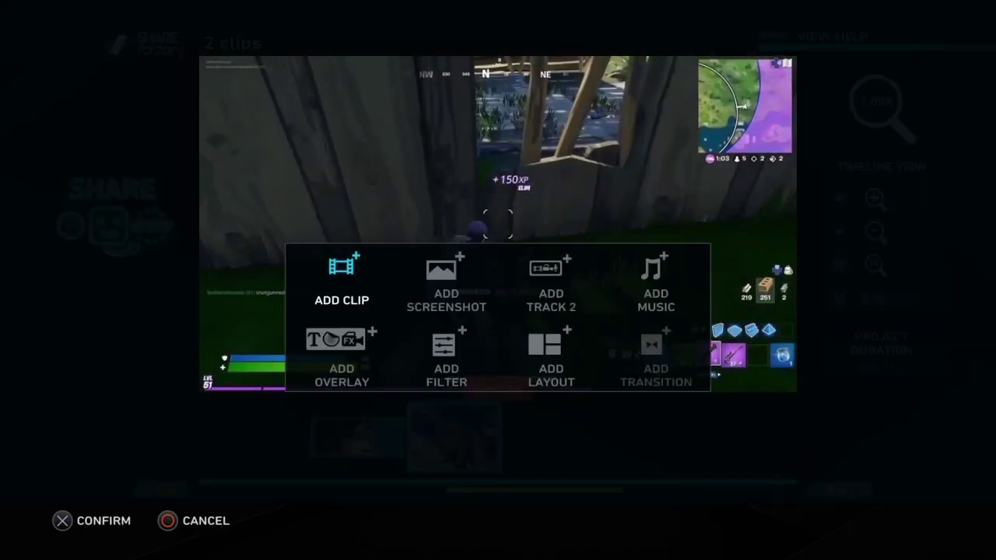
key("Return")
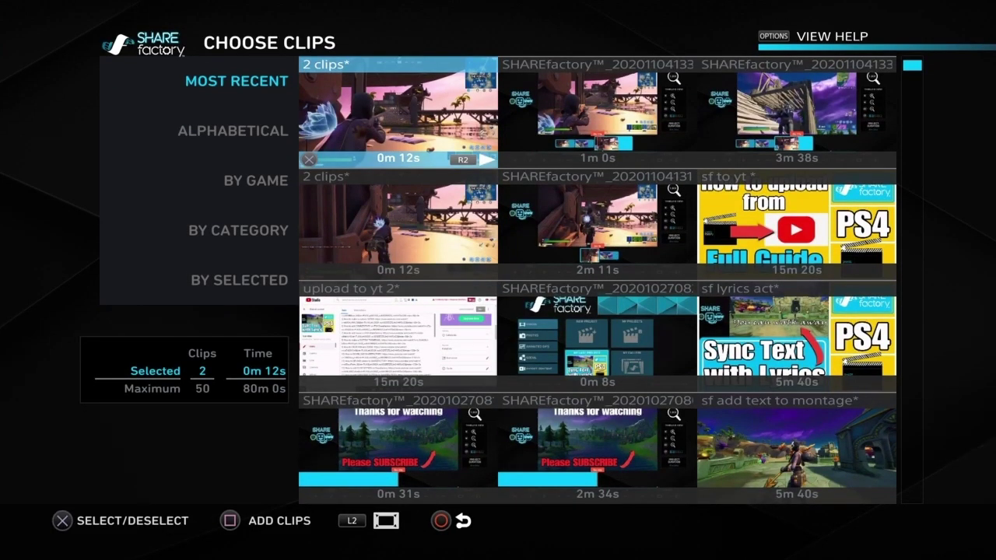
key("Return")
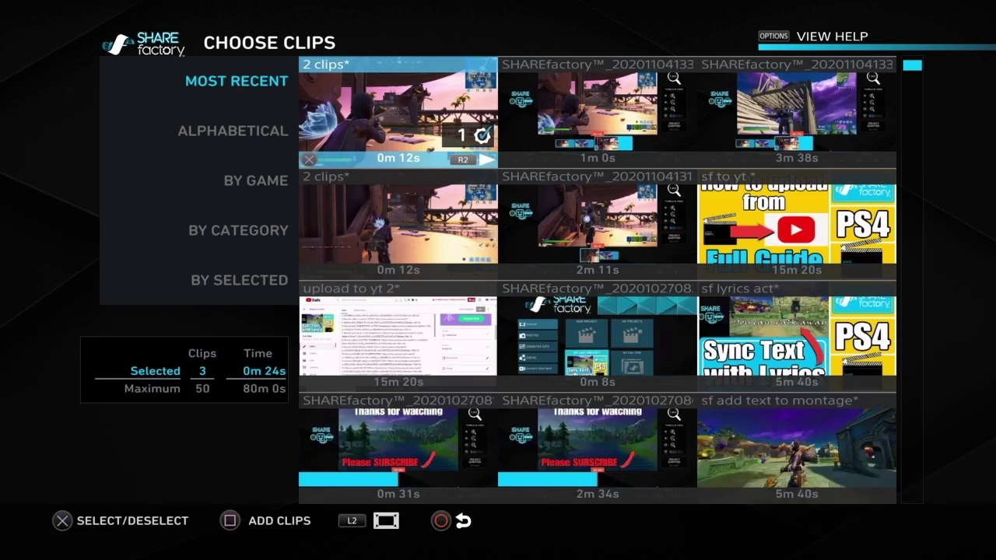
key("backslash")
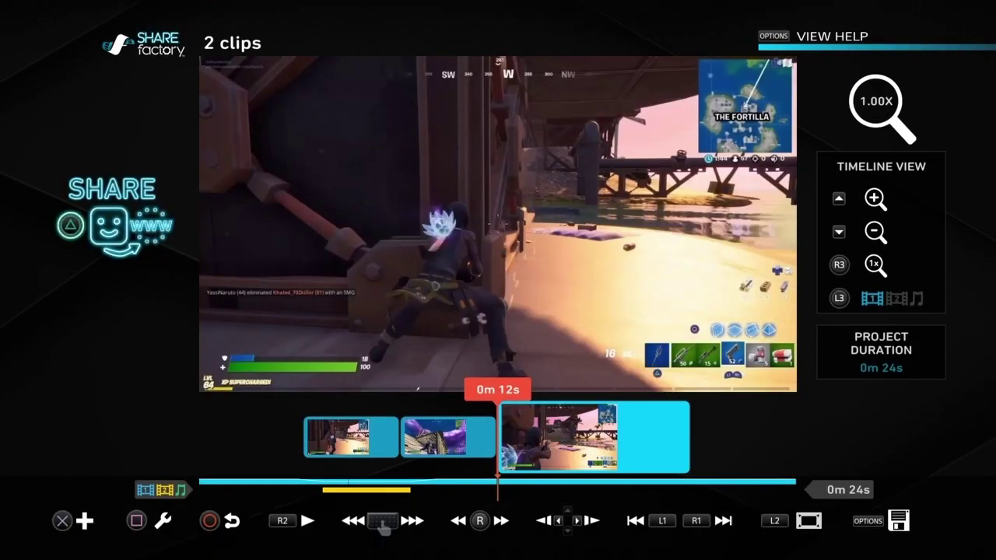
Step: Preview the added exported movie in the project timeline
key("Right")
key("space")
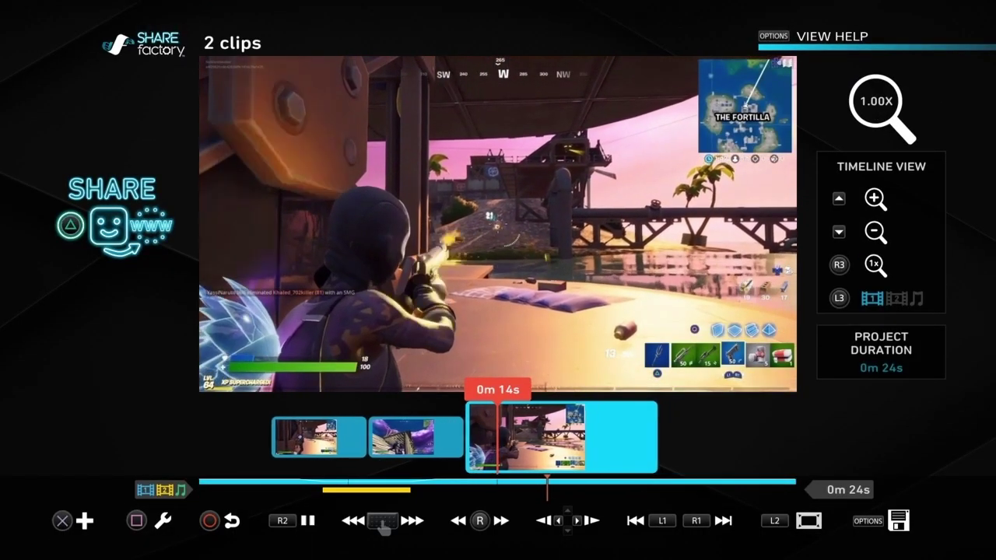